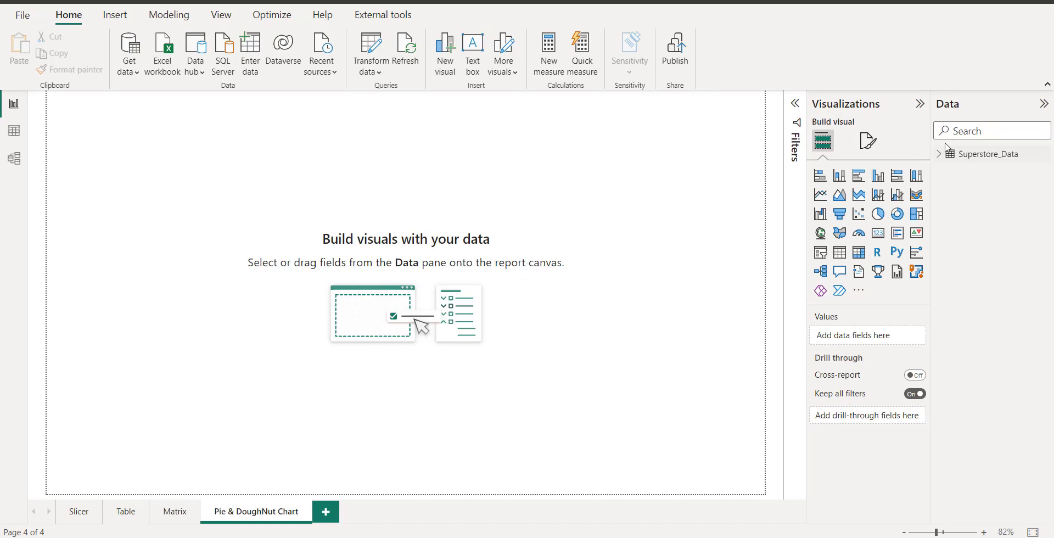
Collapse the Visualizations, Filters and Data panes to clear space around the report canvas
{"action": "left_click", "coordinate": [1044, 104]}
{"action": "left_click", "coordinate": [1045, 104]}
{"action": "left_click", "coordinate": [921, 110]}
{"action": "left_click", "coordinate": [896, 107]}
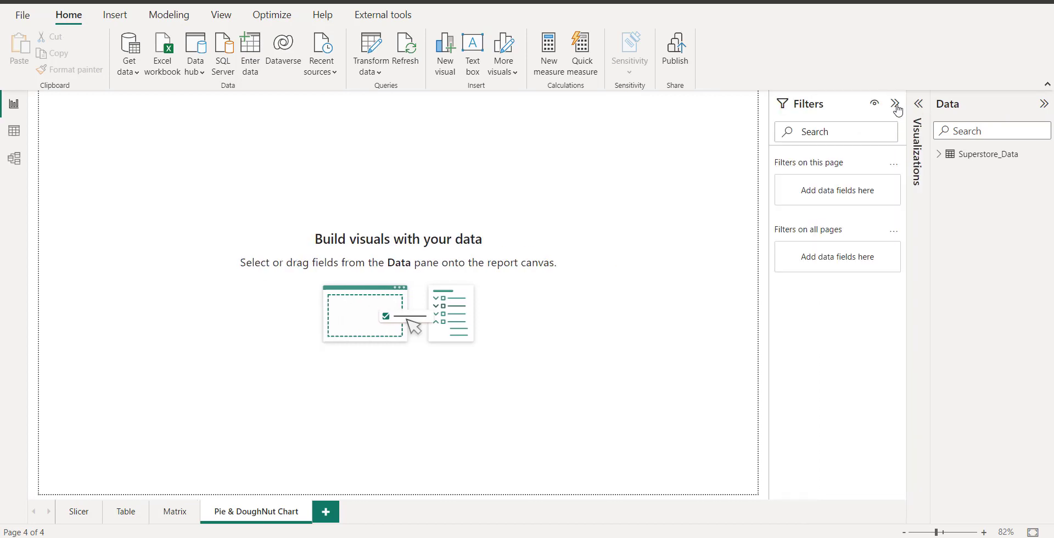
{"action": "left_click", "coordinate": [896, 105]}
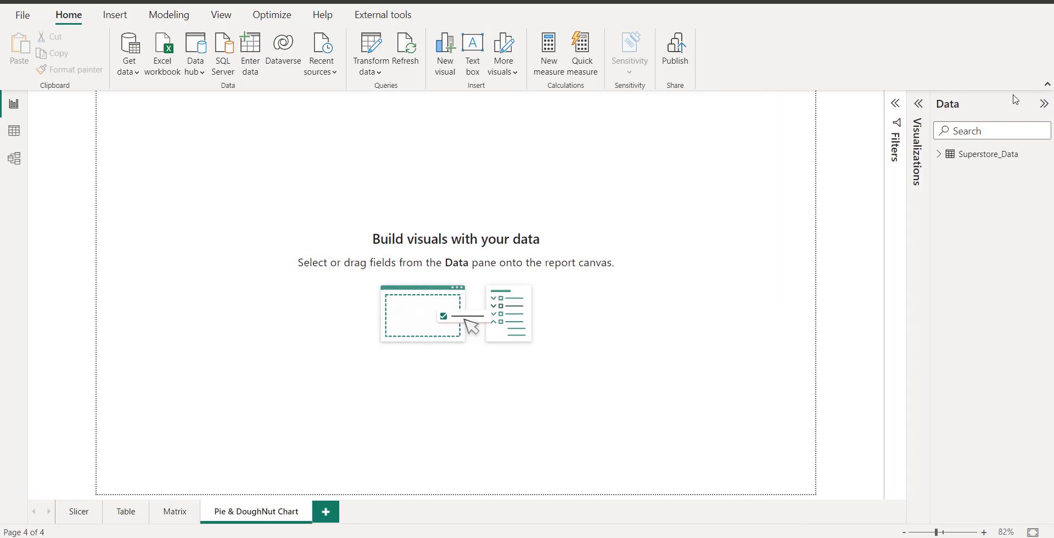
{"action": "left_click", "coordinate": [1043, 106]}
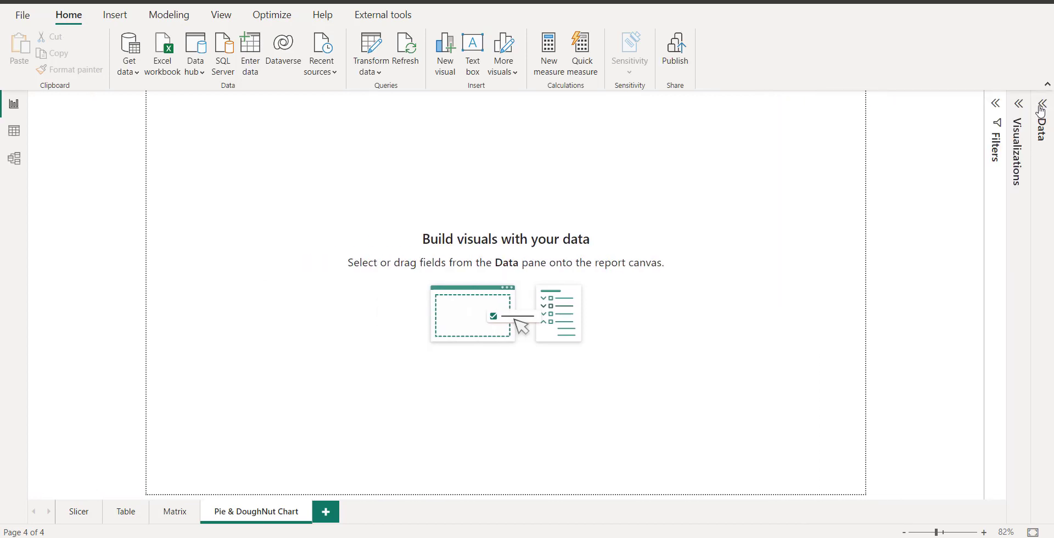
{"action": "left_click", "coordinate": [172, 38]}
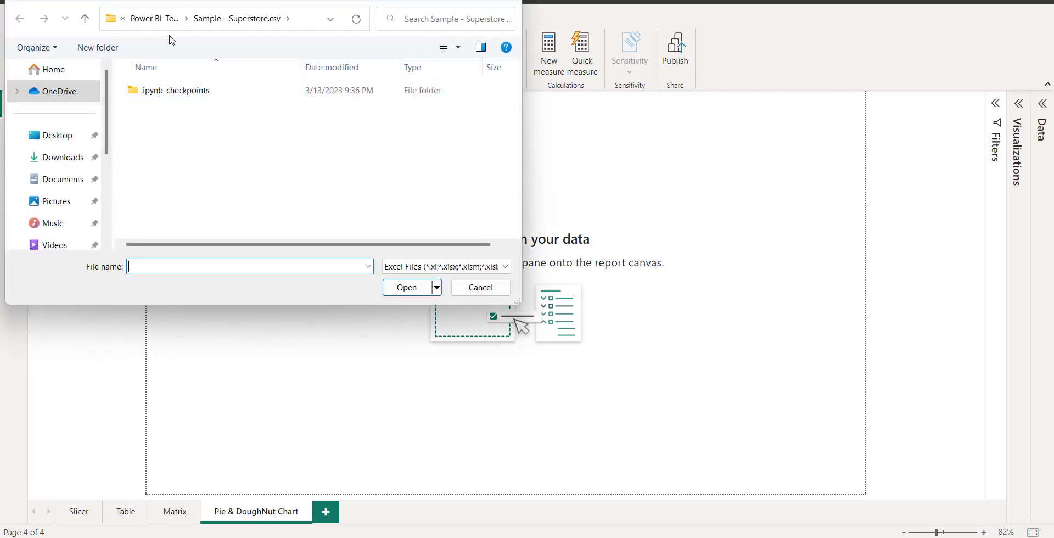
{"action": "left_click", "coordinate": [155, 19]}
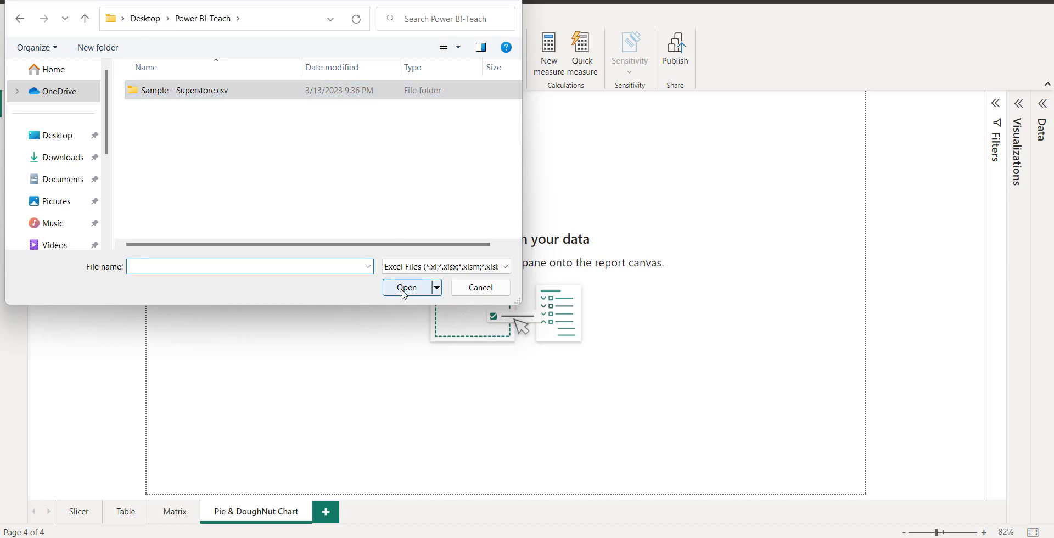
{"action": "left_click", "coordinate": [470, 287]}
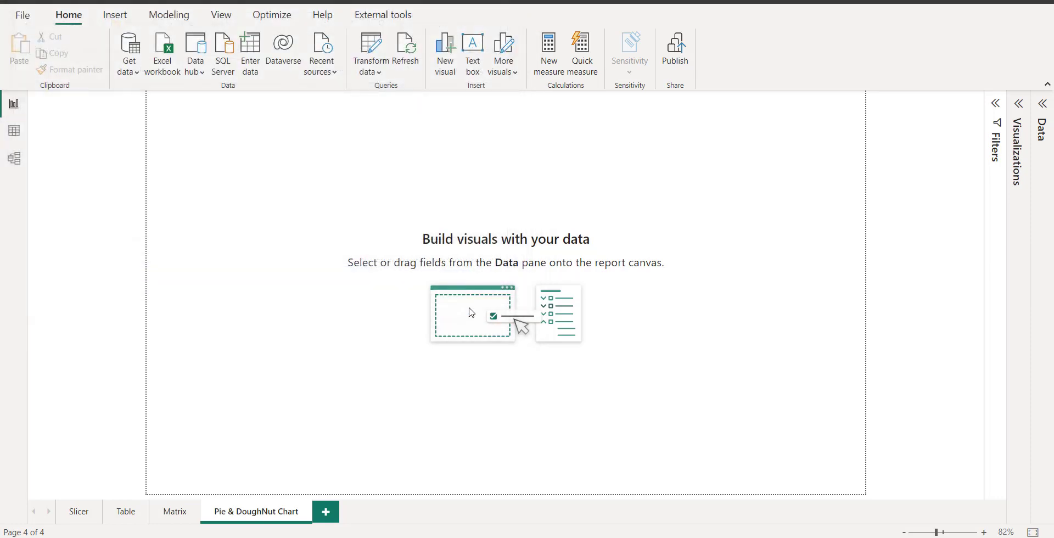
Show the fields of the Superstore_Data table and look over its records before returning to the report page
{"action": "left_click", "coordinate": [1043, 104]}
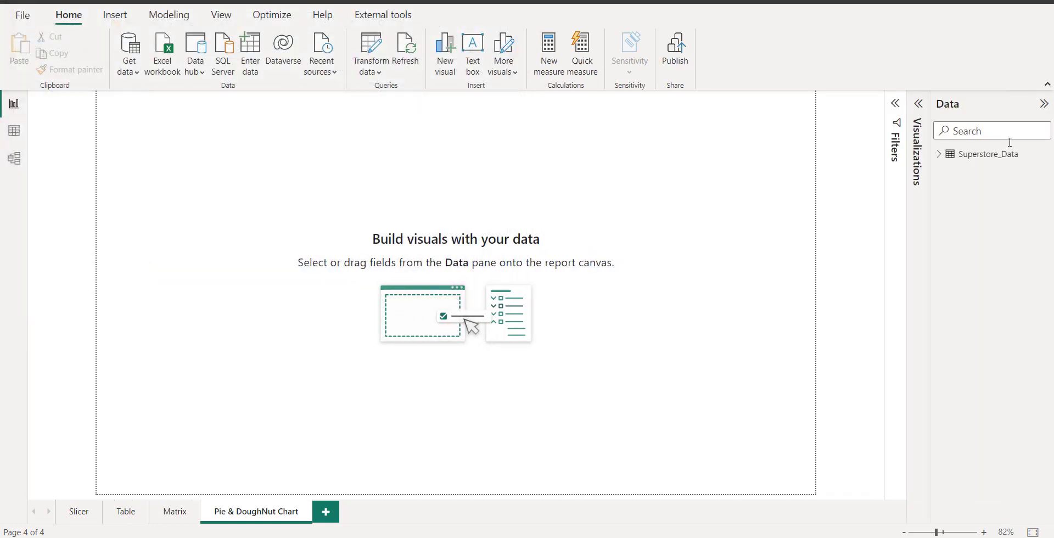
{"action": "left_click", "coordinate": [939, 156]}
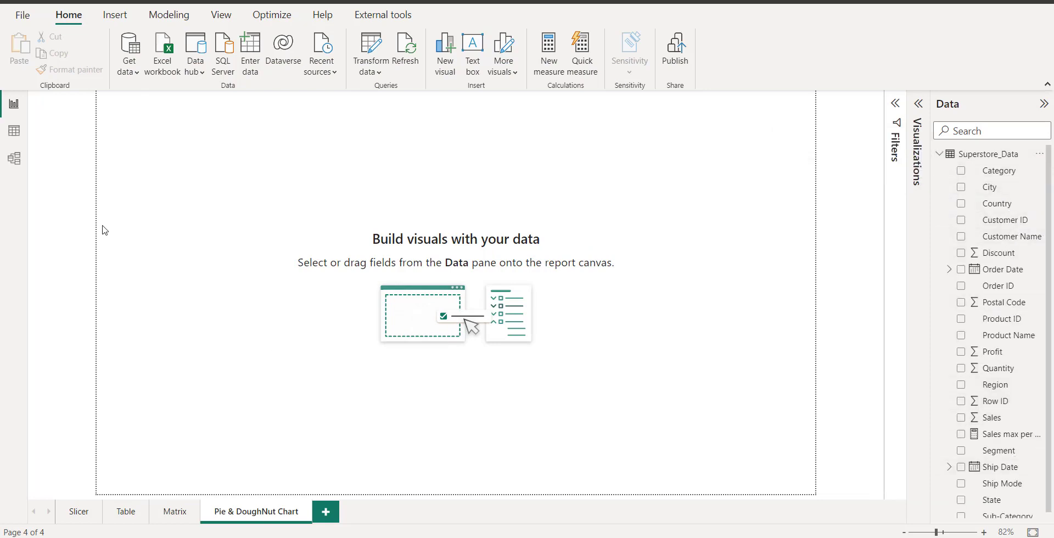
{"action": "left_click", "coordinate": [23, 136]}
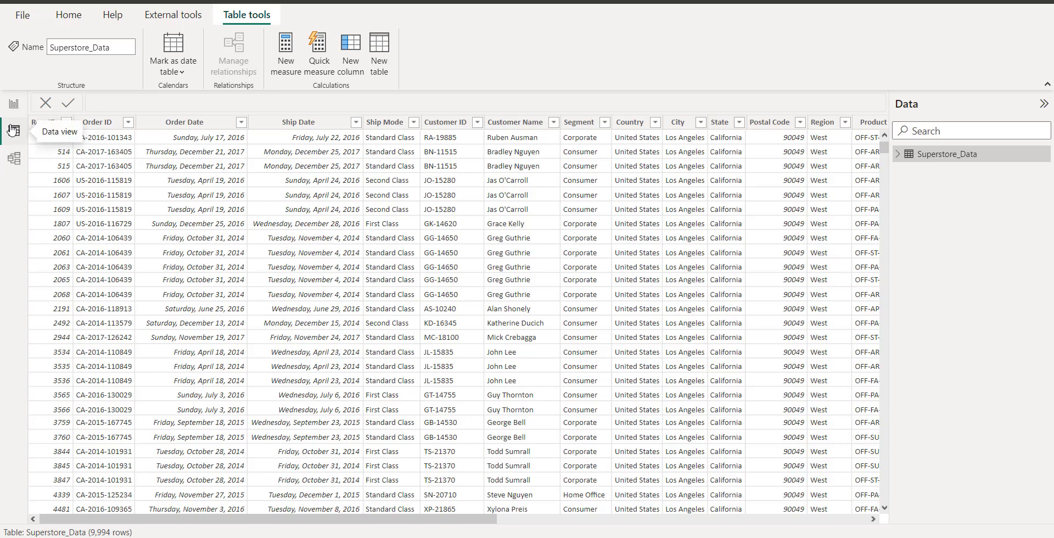
{"action": "left_click", "coordinate": [19, 108]}
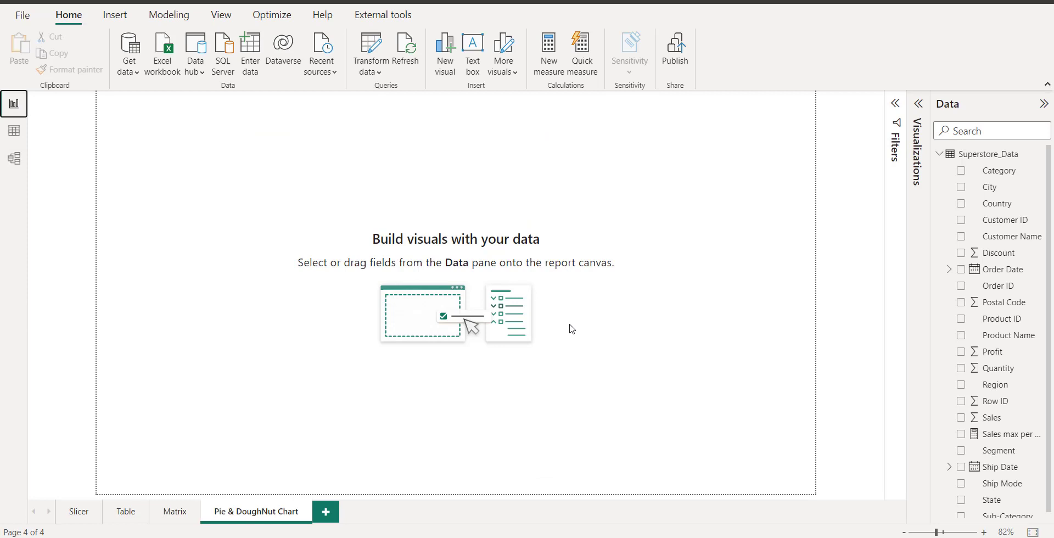
Insert a pie chart, enlarge it to the full page height and align it with the page's left edge
{"action": "left_click", "coordinate": [919, 105]}
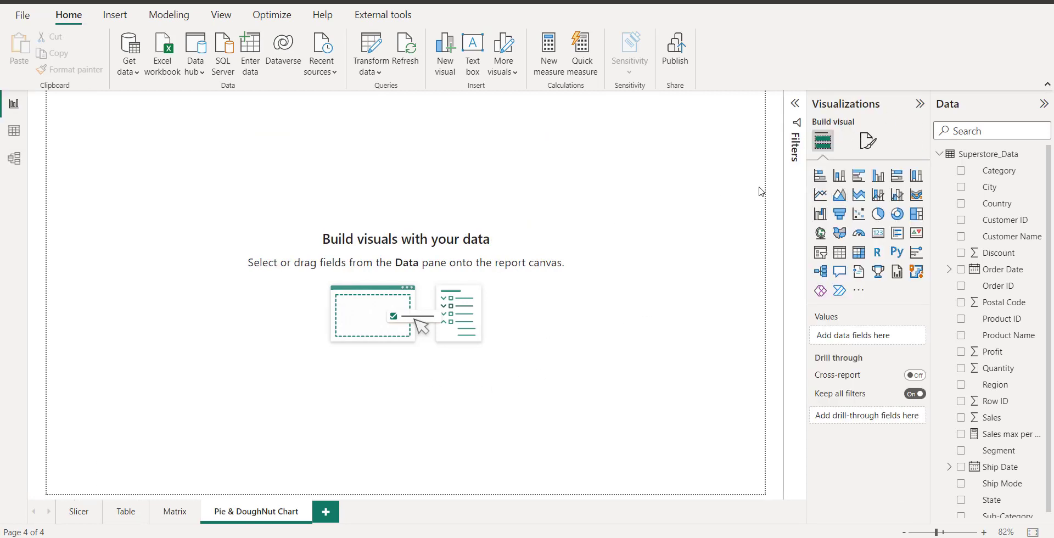
{"action": "left_click", "coordinate": [878, 217]}
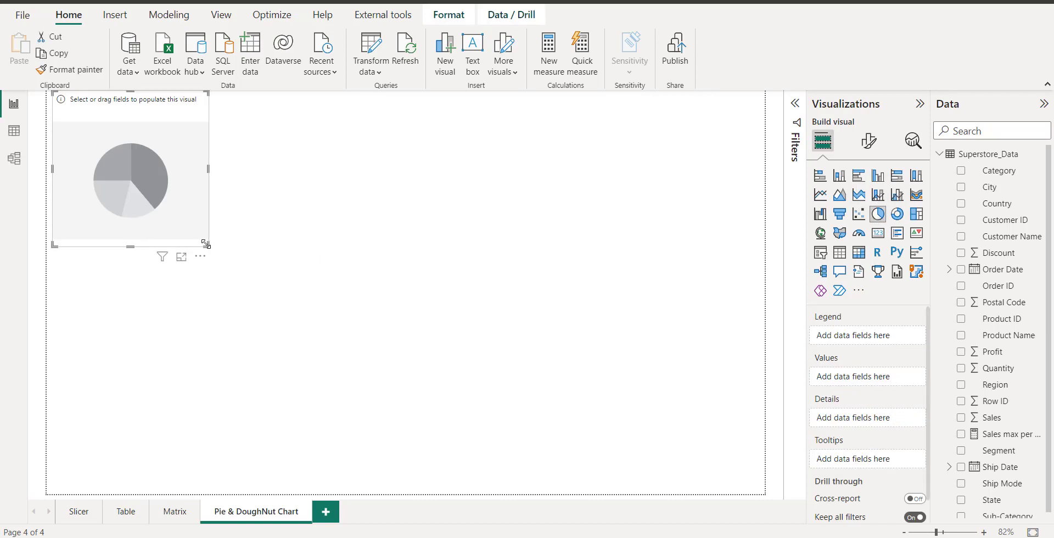
{"action": "left_click_drag", "start_coordinate": [207, 246], "coordinate": [358, 500]}
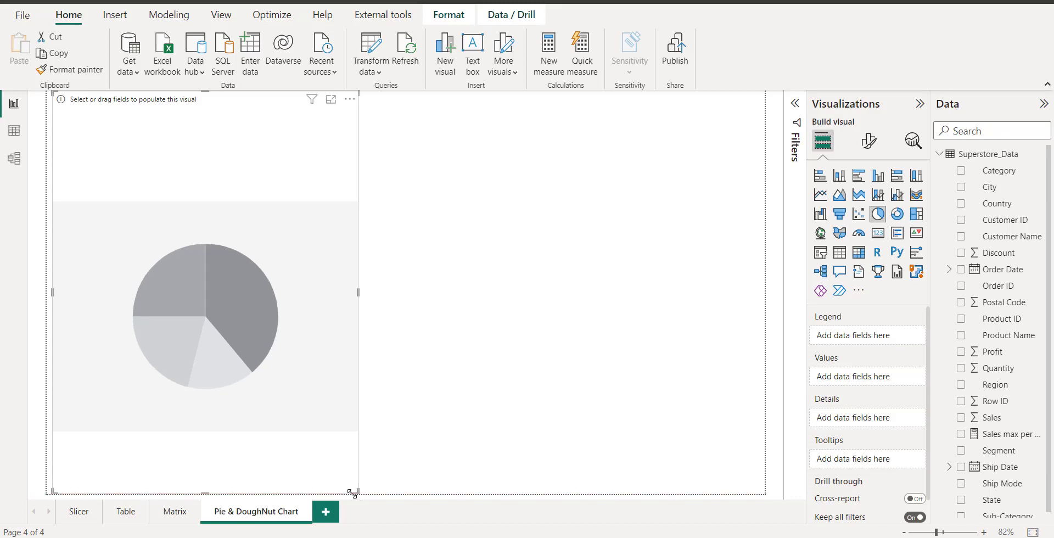
{"action": "left_click", "coordinate": [898, 216]}
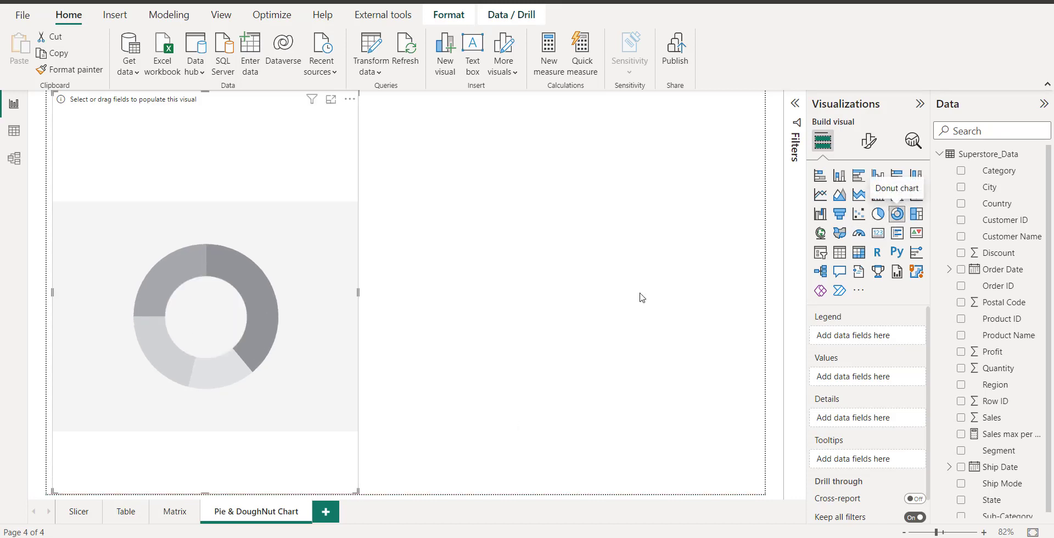
{"action": "left_click_drag", "start_coordinate": [306, 290], "coordinate": [296, 319]}
{"action": "left_click", "coordinate": [878, 214]}
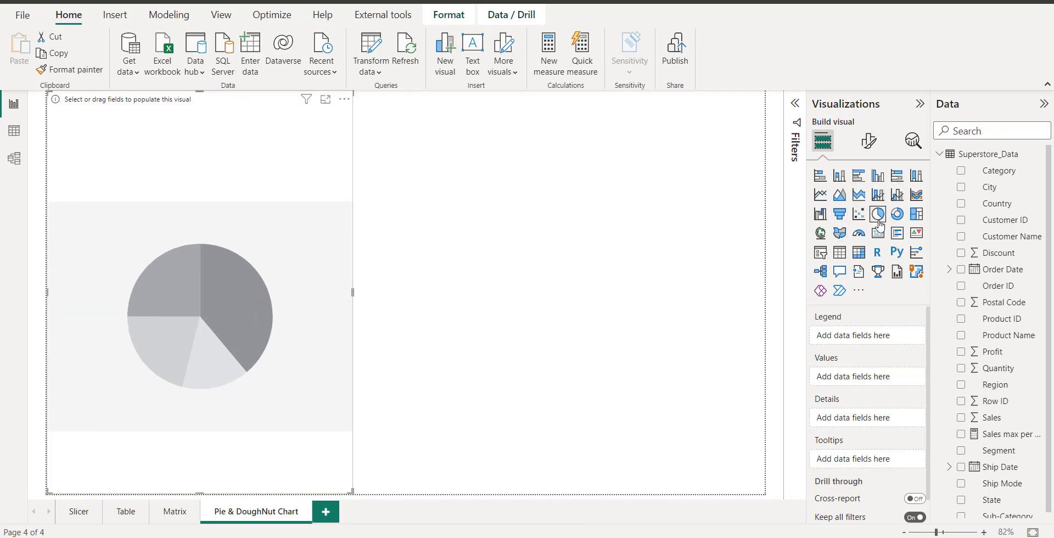
Insert a separate donut chart and place it against the page's right edge
{"action": "left_click", "coordinate": [583, 275]}
{"action": "left_click", "coordinate": [898, 216]}
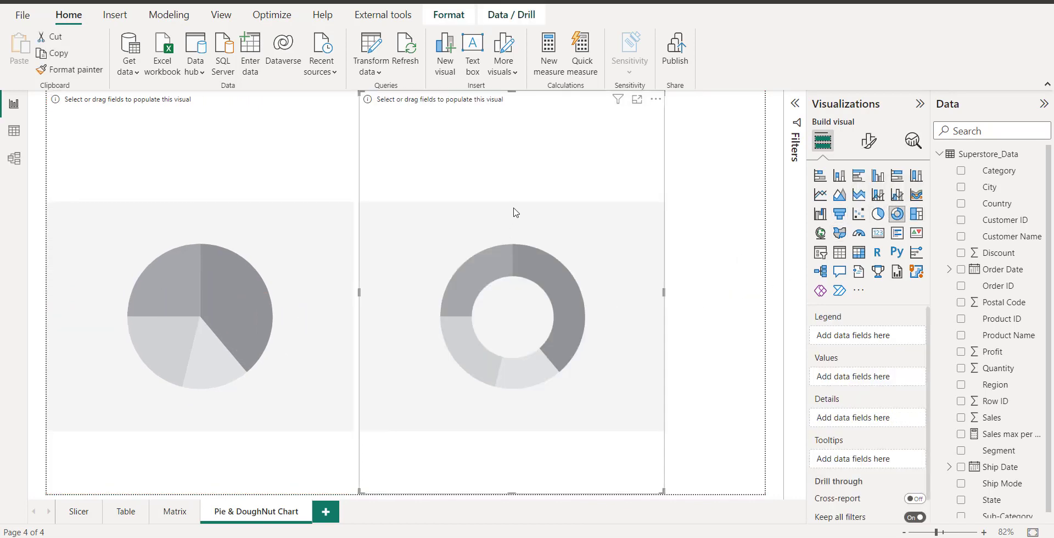
{"action": "left_click_drag", "start_coordinate": [519, 185], "coordinate": [620, 192]}
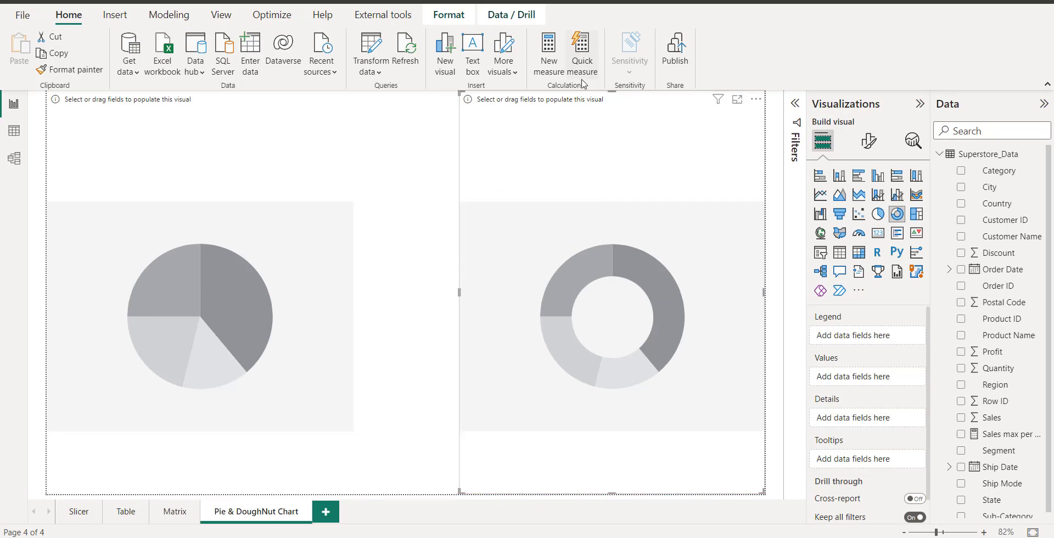
Lower the upper edges of the donut and pie charts to the same height, leaving a free band above them
{"action": "left_click_drag", "start_coordinate": [614, 92], "coordinate": [612, 142]}
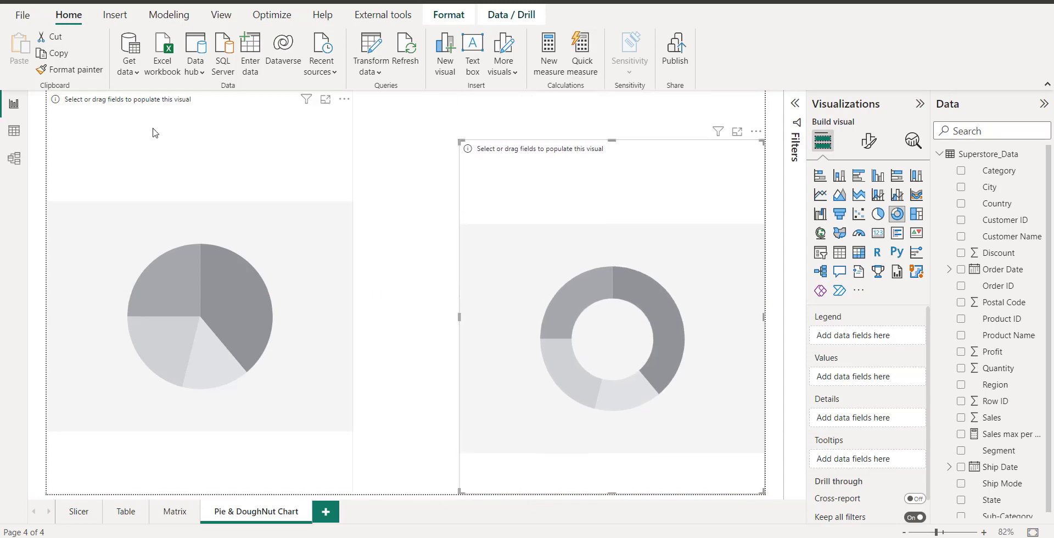
{"action": "left_click", "coordinate": [181, 129]}
{"action": "left_click_drag", "start_coordinate": [202, 93], "coordinate": [219, 144]}
{"action": "left_click", "coordinate": [237, 134]}
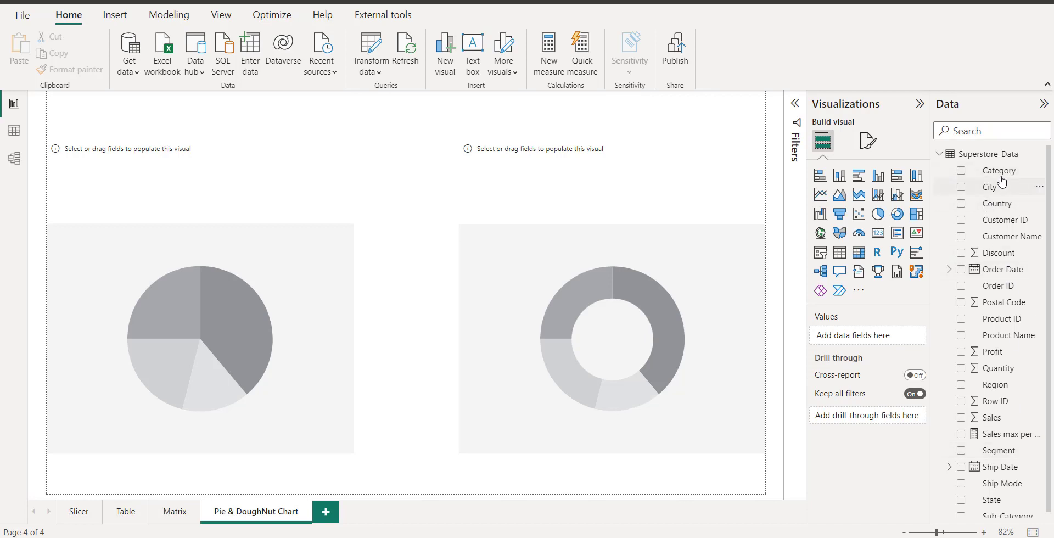
Fill the pie chart with Category as the legend and the count of Order ID as values
{"action": "left_click", "coordinate": [307, 160]}
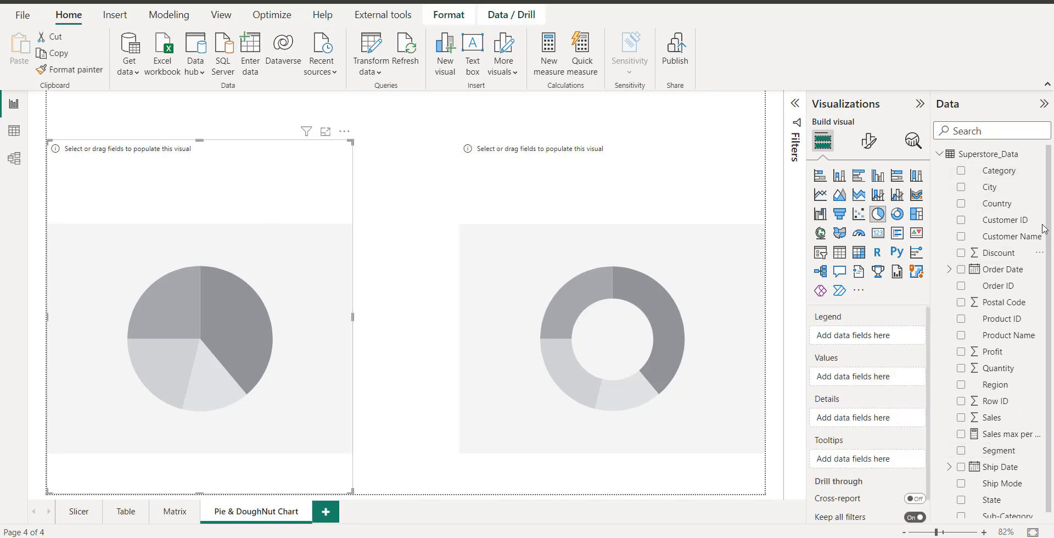
{"action": "left_click_drag", "start_coordinate": [1010, 171], "coordinate": [878, 339]}
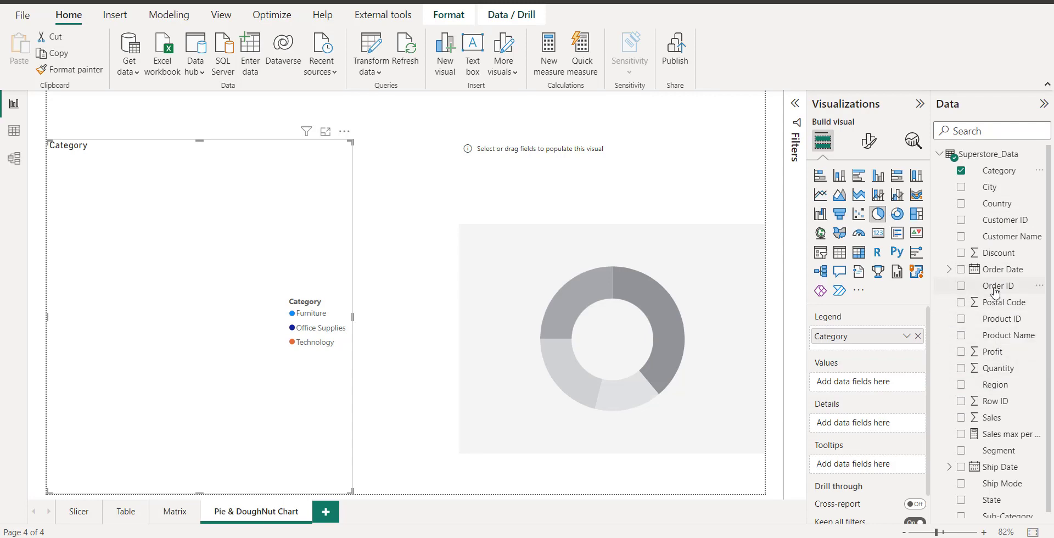
{"action": "left_click_drag", "start_coordinate": [996, 292], "coordinate": [878, 394]}
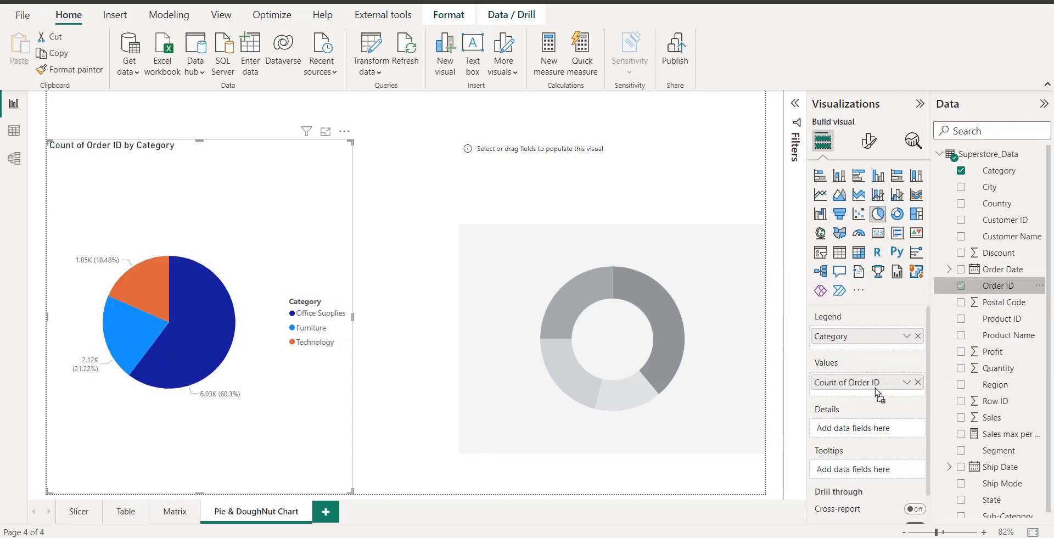
{"action": "mouse_move", "coordinate": [214, 353]}
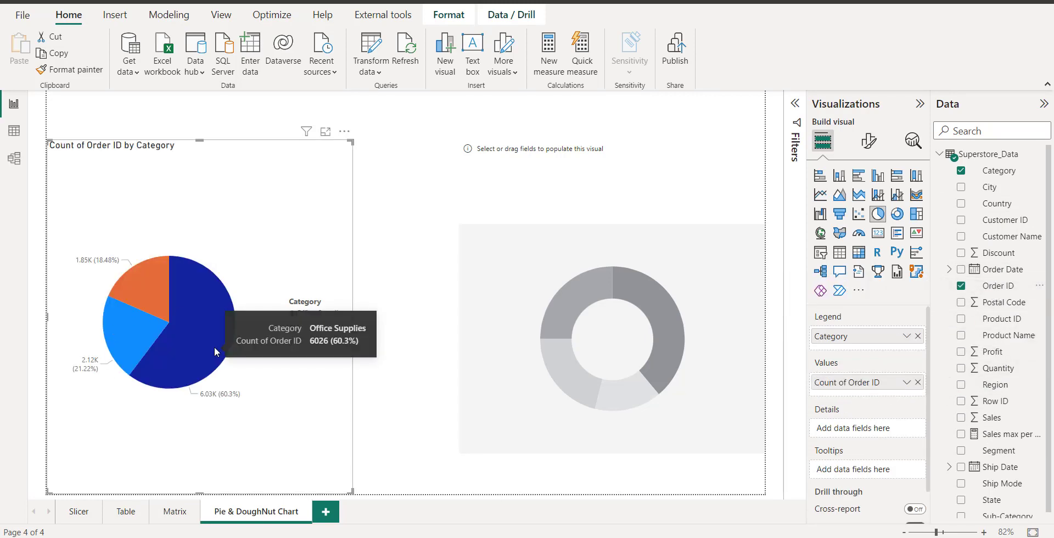
{"action": "mouse_move", "coordinate": [126, 350]}
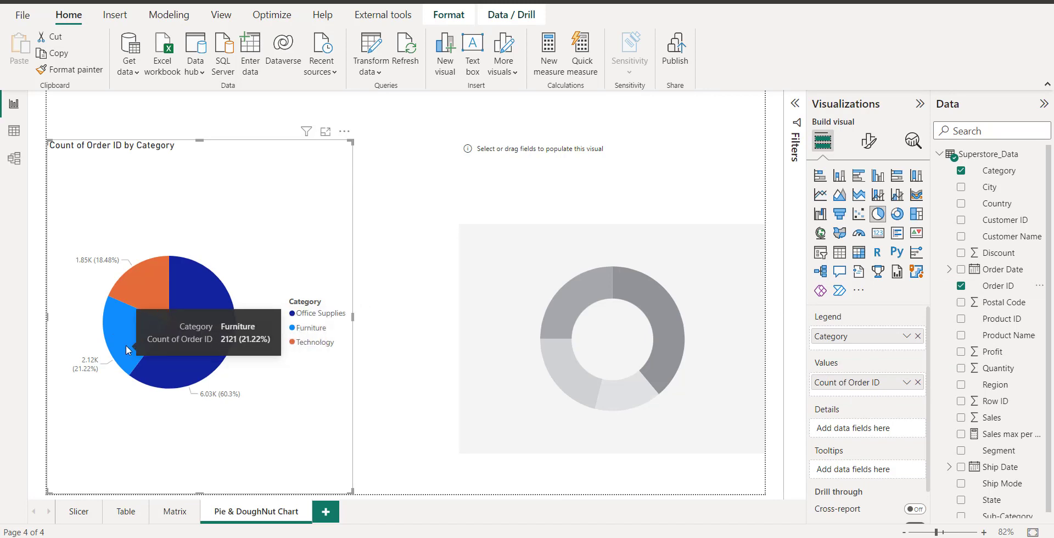
{"action": "mouse_move", "coordinate": [133, 280]}
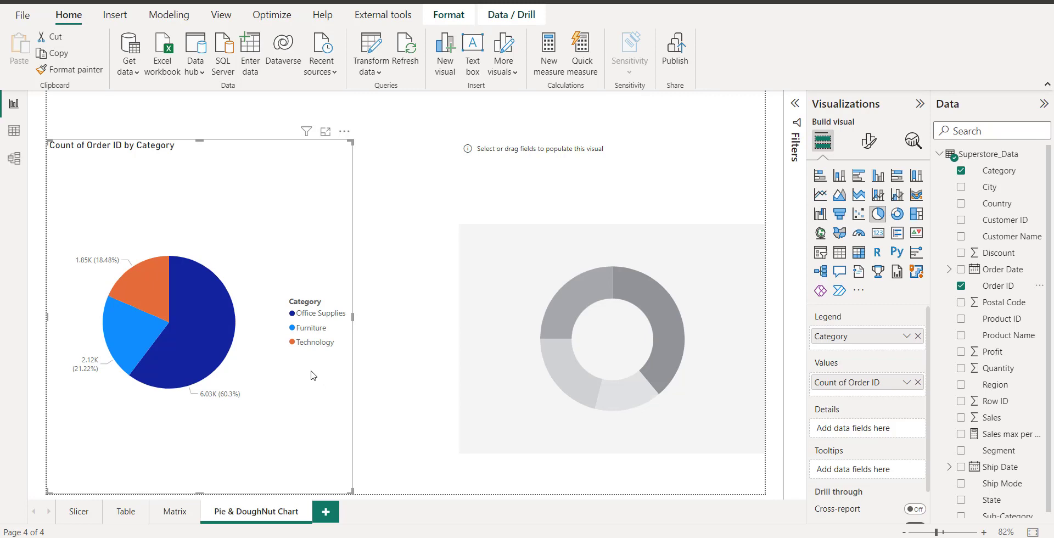
Fill the donut chart with Sub-Category as the legend and the count of Order ID as values
{"action": "left_click", "coordinate": [535, 273]}
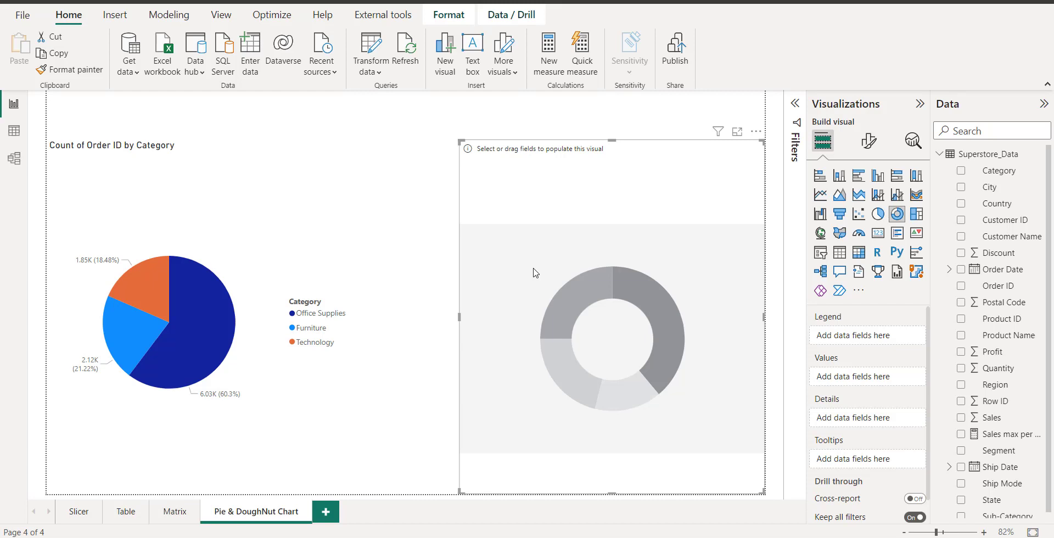
{"action": "scroll", "coordinate": [1013, 434], "scroll_direction": "down", "scroll_amount": 1}
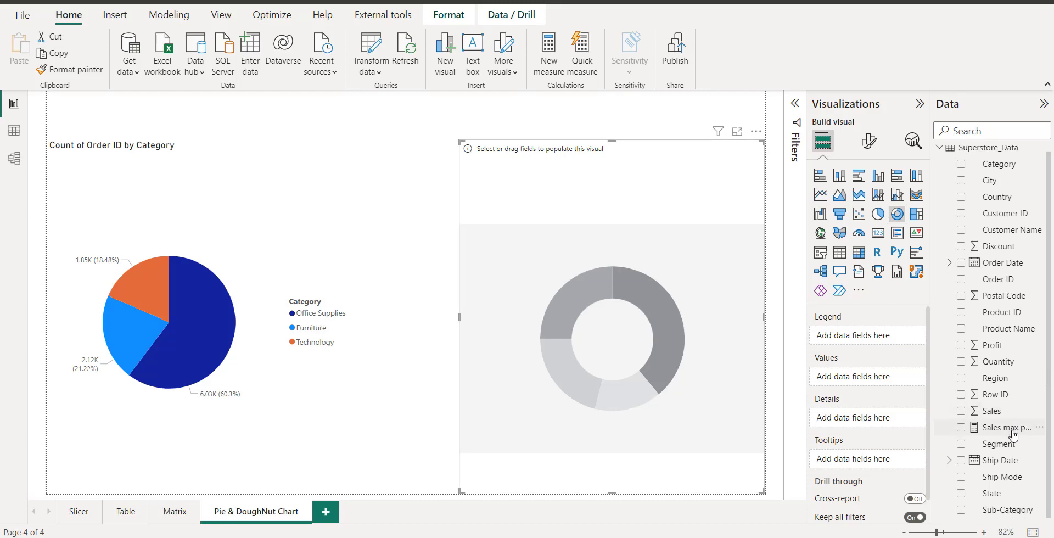
{"action": "left_click_drag", "start_coordinate": [1017, 519], "coordinate": [888, 347]}
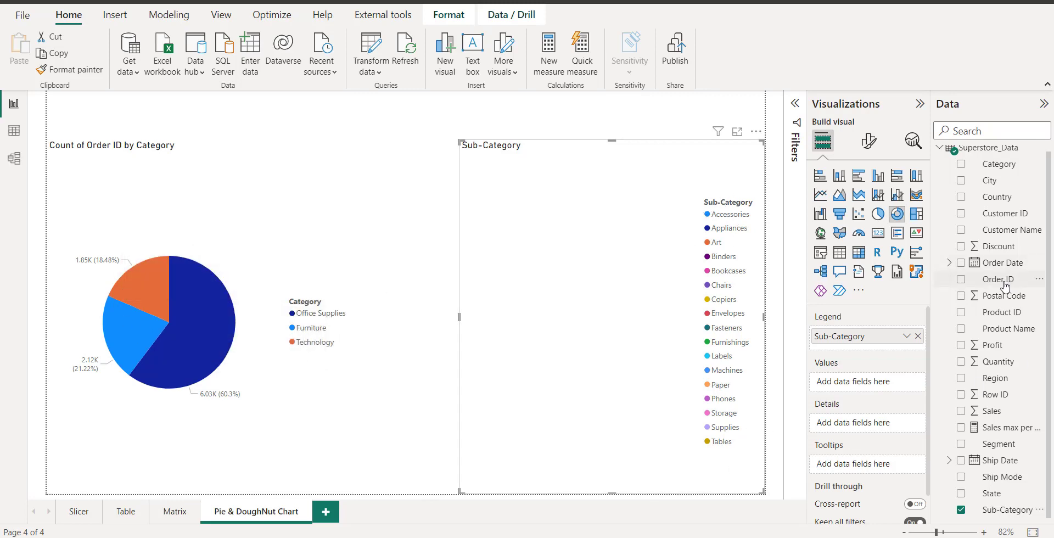
{"action": "left_click_drag", "start_coordinate": [1005, 282], "coordinate": [912, 384]}
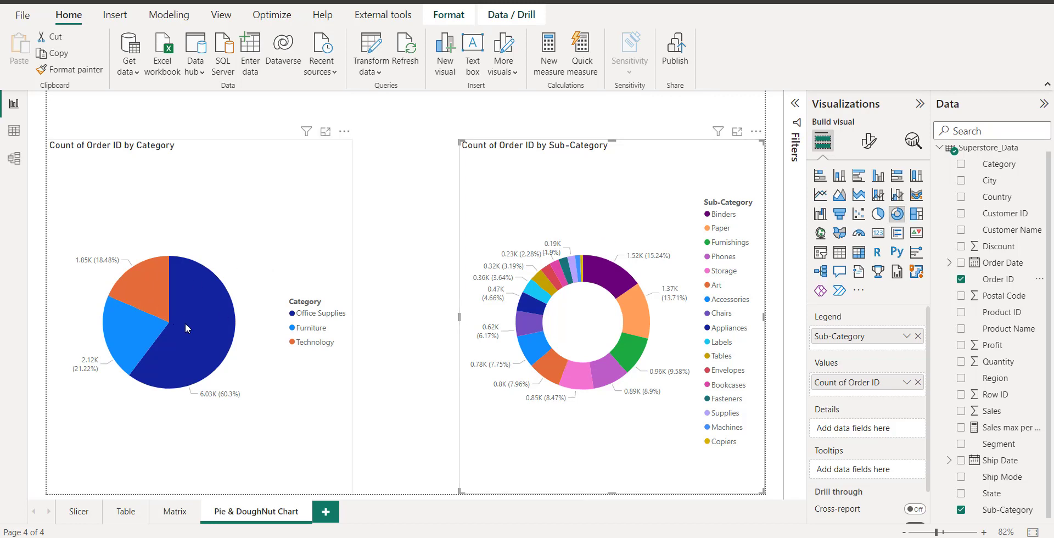
Widen the pie chart and the donut chart toward each other, leaving a narrow gap between them
{"action": "mouse_move", "coordinate": [185, 323]}
{"action": "left_click", "coordinate": [338, 294]}
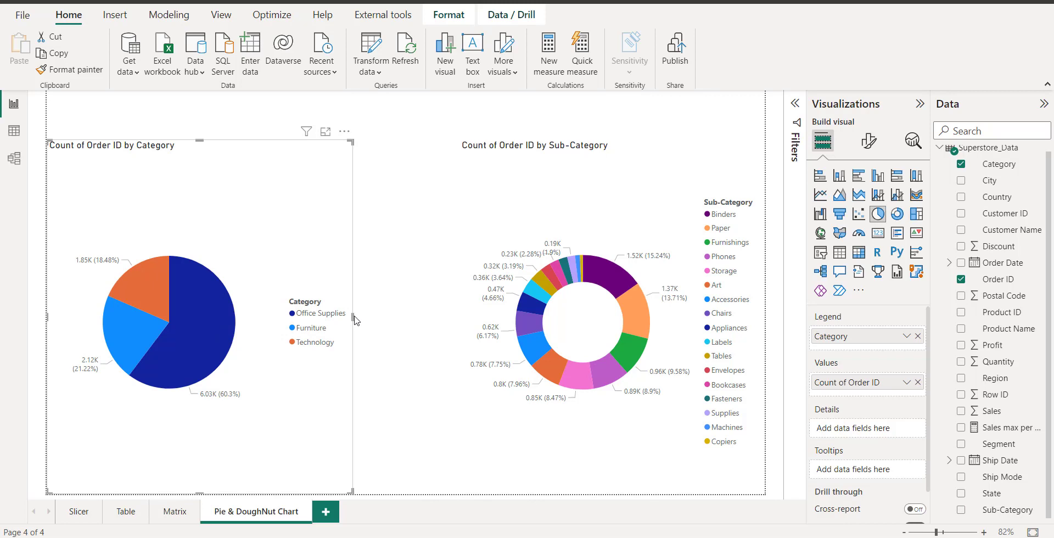
{"action": "left_click_drag", "start_coordinate": [353, 315], "coordinate": [397, 319]}
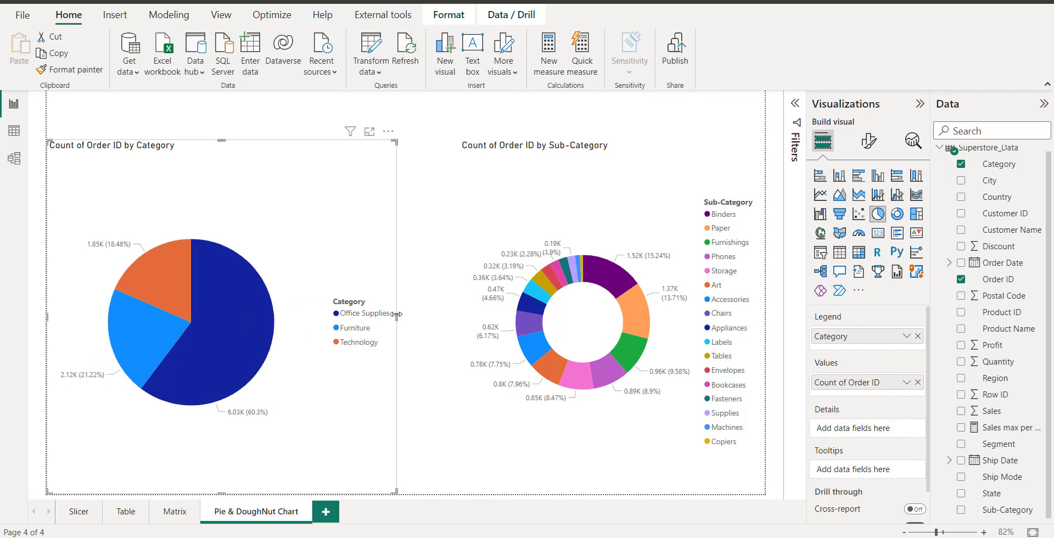
{"action": "left_click", "coordinate": [431, 320]}
{"action": "left_click", "coordinate": [459, 320]}
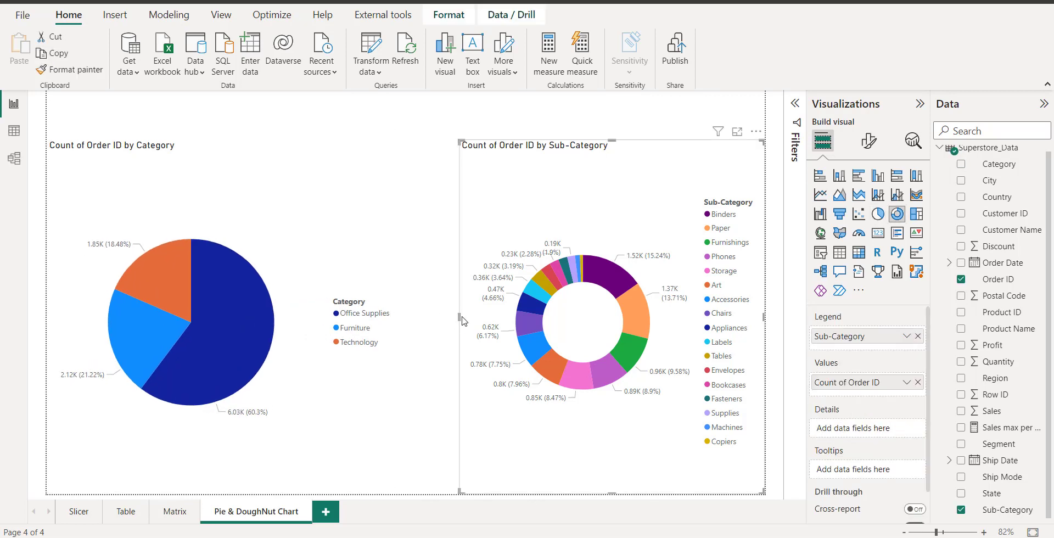
{"action": "left_click_drag", "start_coordinate": [459, 318], "coordinate": [425, 322]}
Collapse the Visualizations and Data panes and cross-filter the donut chart by the pie's Office Supplies slice
{"action": "left_click", "coordinate": [920, 105]}
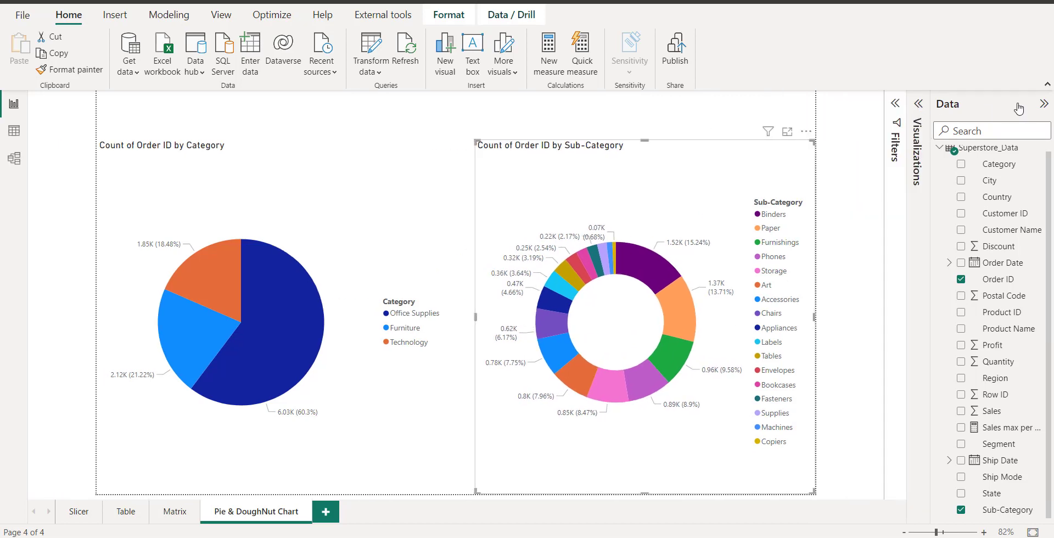
{"action": "left_click", "coordinate": [1043, 105]}
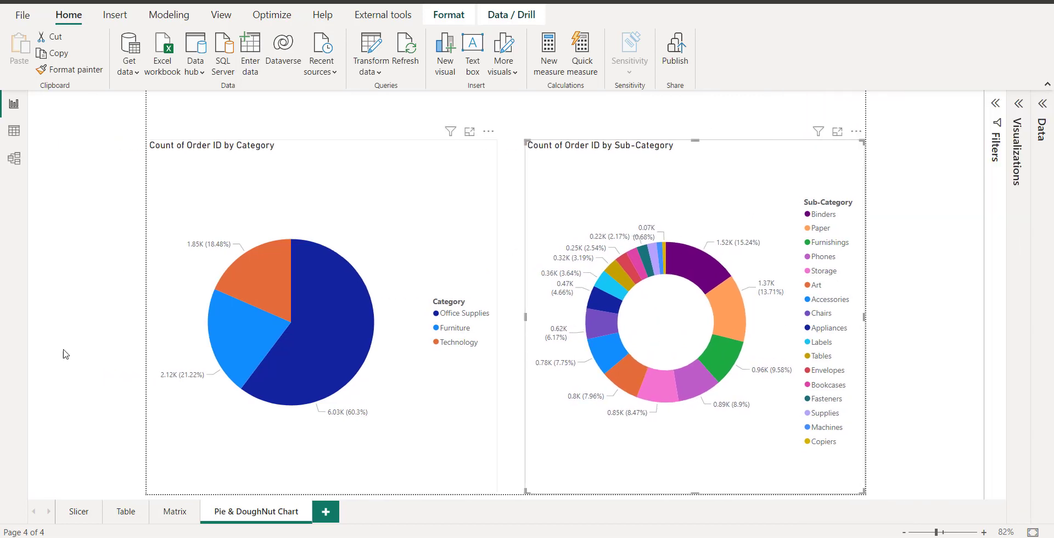
{"action": "left_click", "coordinate": [323, 334]}
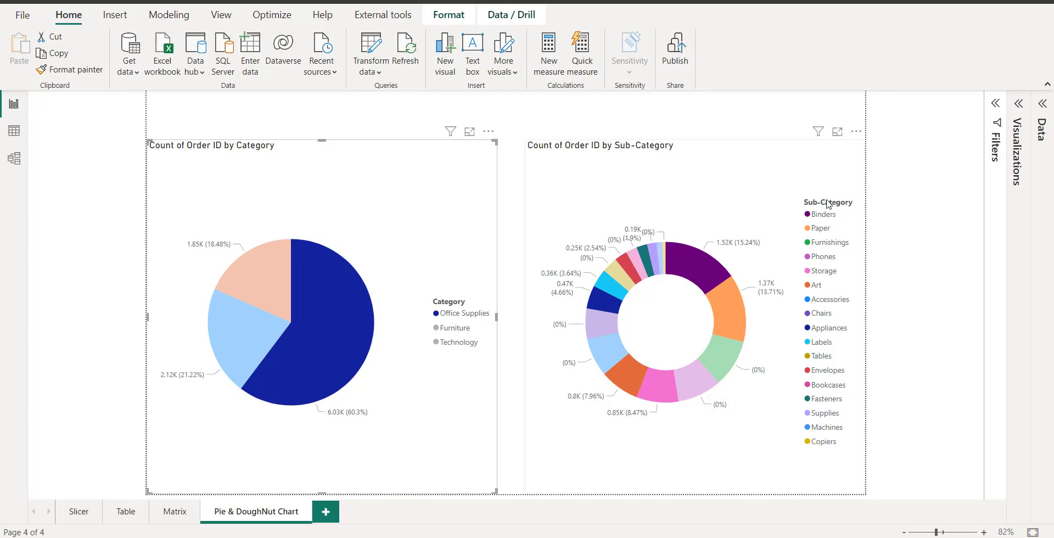
Cross-filter the donut chart by the pie's Office Supplies, Furniture and Technology slices in turn to compare their sub-categories
{"action": "left_click", "coordinate": [312, 339]}
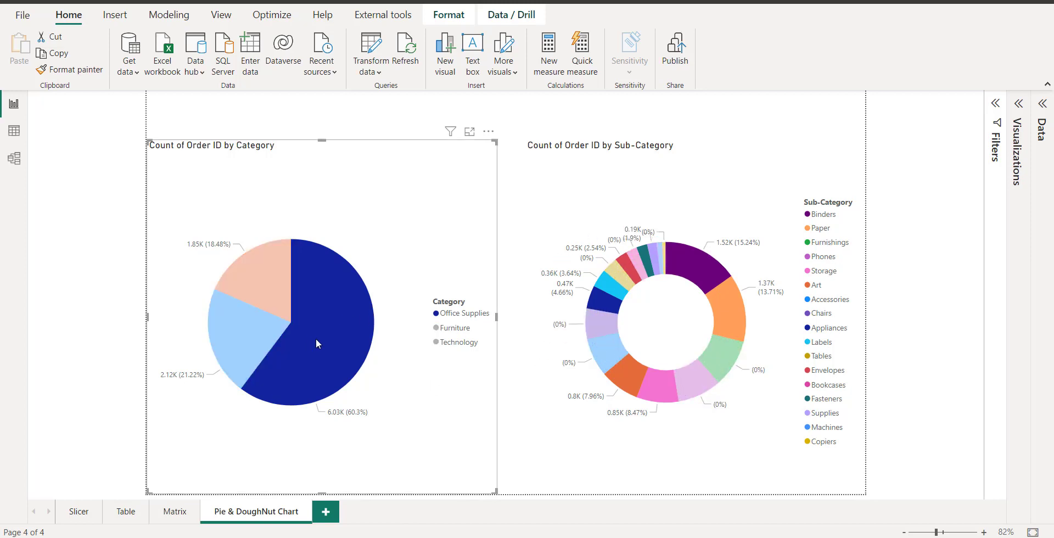
{"action": "left_click", "coordinate": [315, 338]}
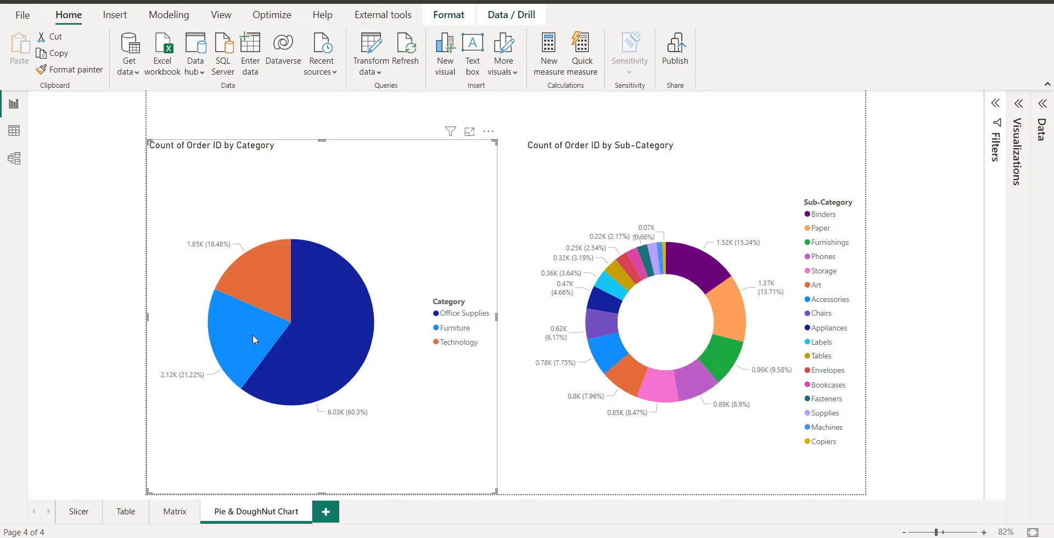
{"action": "left_click", "coordinate": [253, 336]}
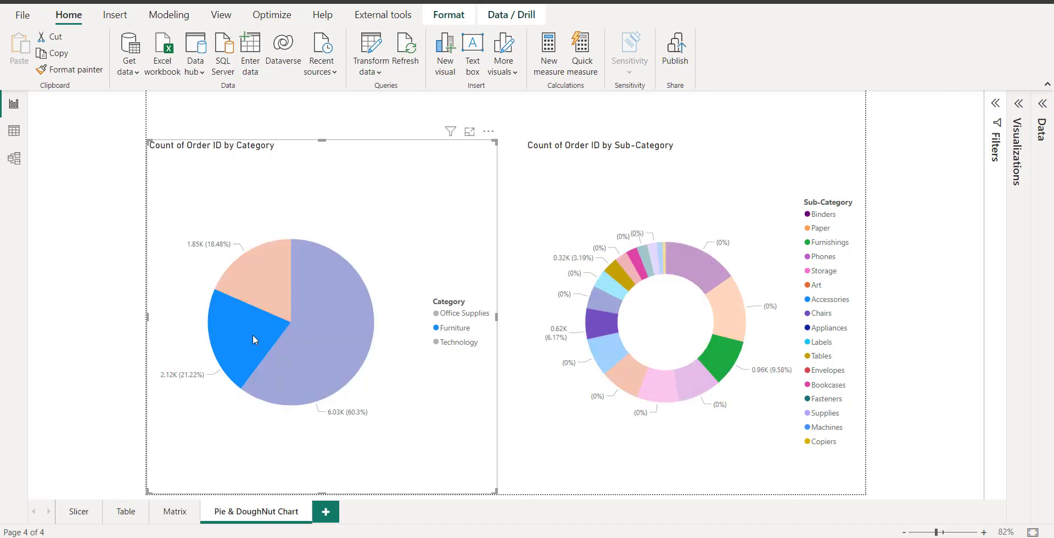
{"action": "left_click", "coordinate": [258, 269]}
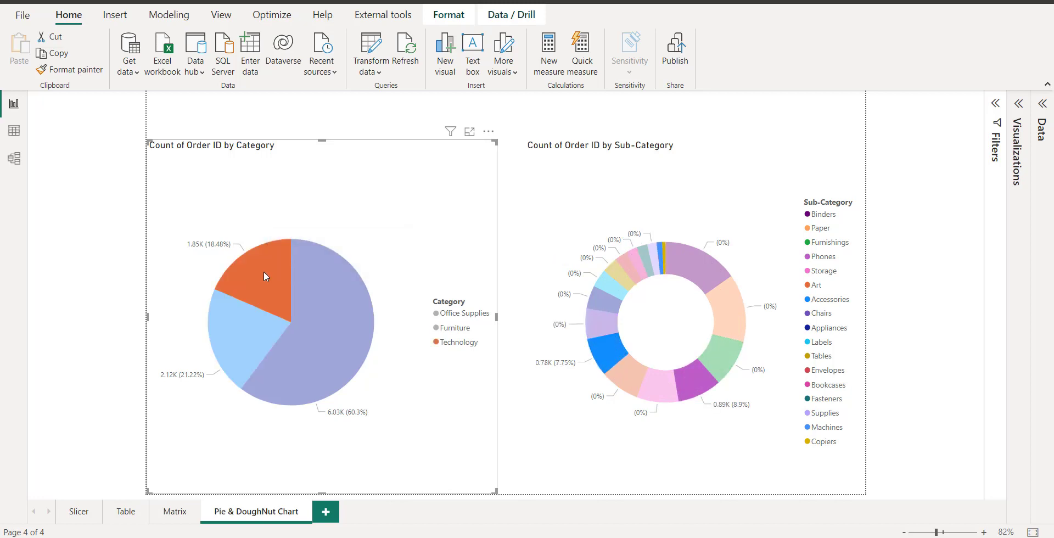
{"action": "left_click", "coordinate": [332, 314]}
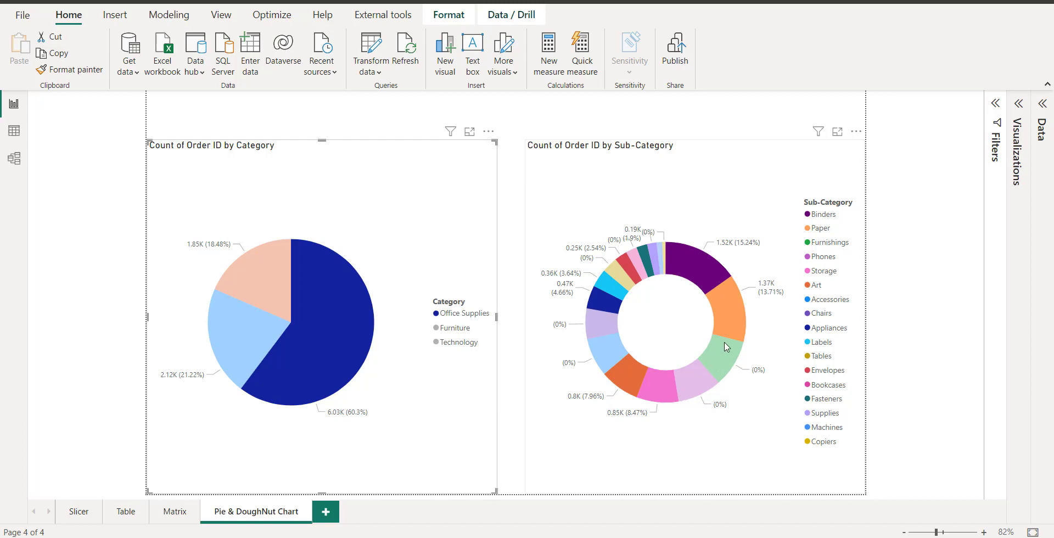
{"action": "left_click", "coordinate": [269, 272]}
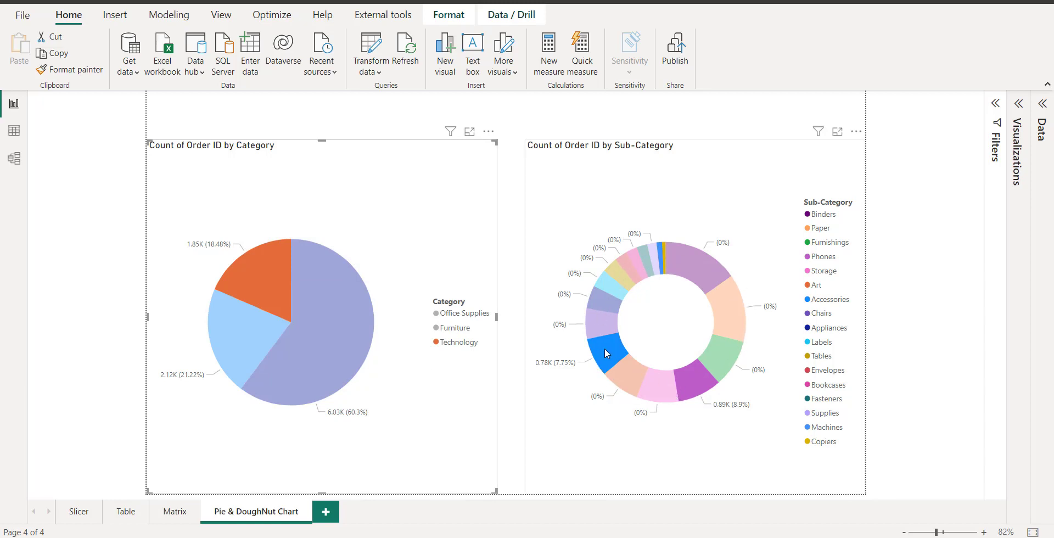
{"action": "mouse_move", "coordinate": [606, 353]}
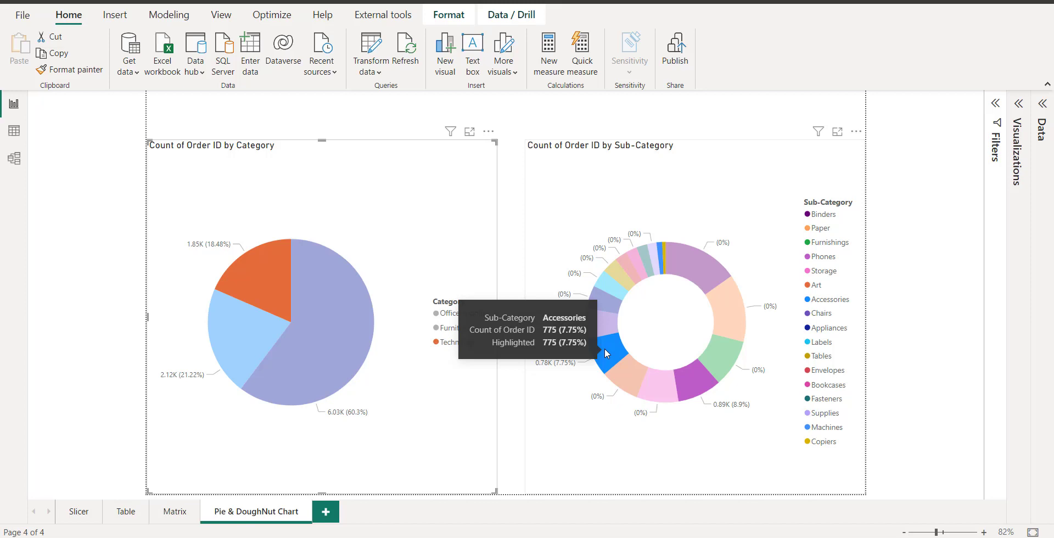
{"action": "left_click", "coordinate": [254, 347]}
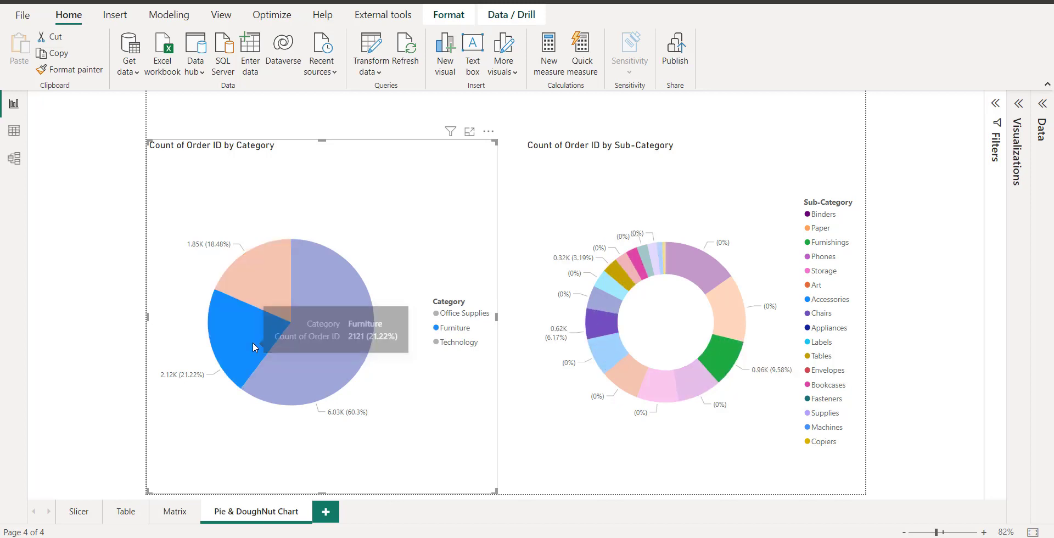
Add a wide, low text box above the charts from the page's left edge, reading "Pie Chart and Doughnut Chart - Data Visualization"
{"action": "left_click", "coordinate": [267, 113]}
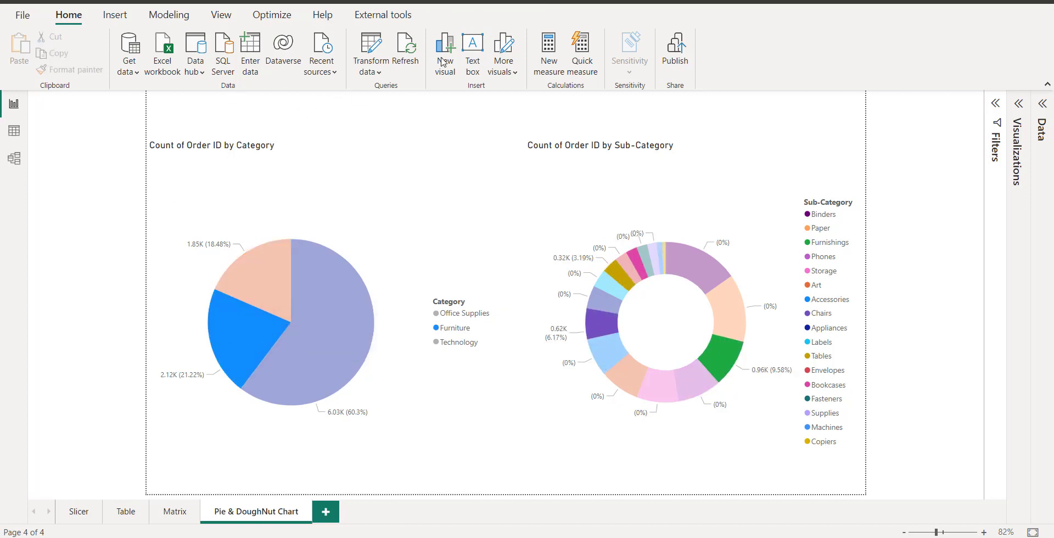
{"action": "left_click", "coordinate": [486, 51]}
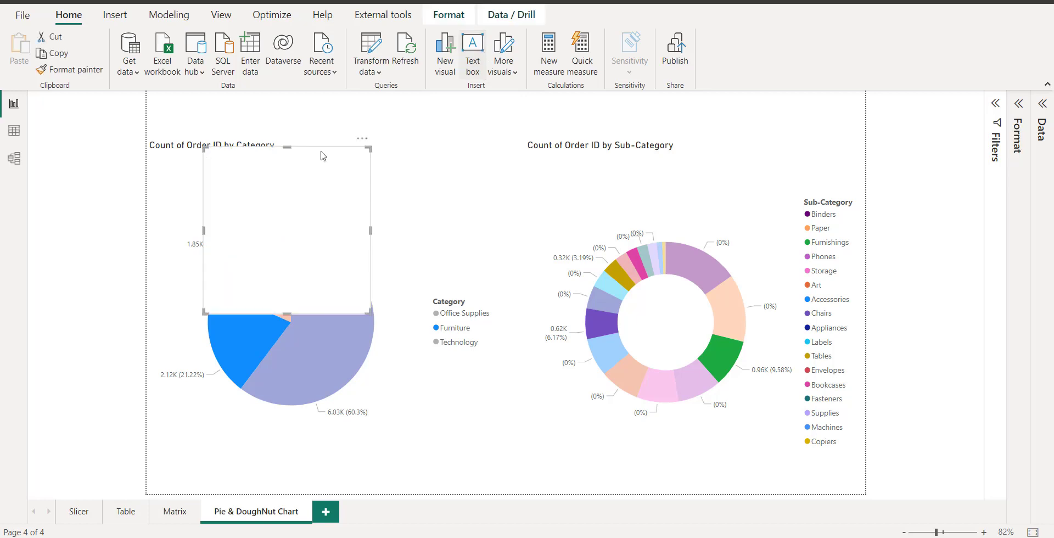
{"action": "left_click_drag", "start_coordinate": [288, 147], "coordinate": [286, 92]}
{"action": "left_click_drag", "start_coordinate": [286, 313], "coordinate": [277, 134]}
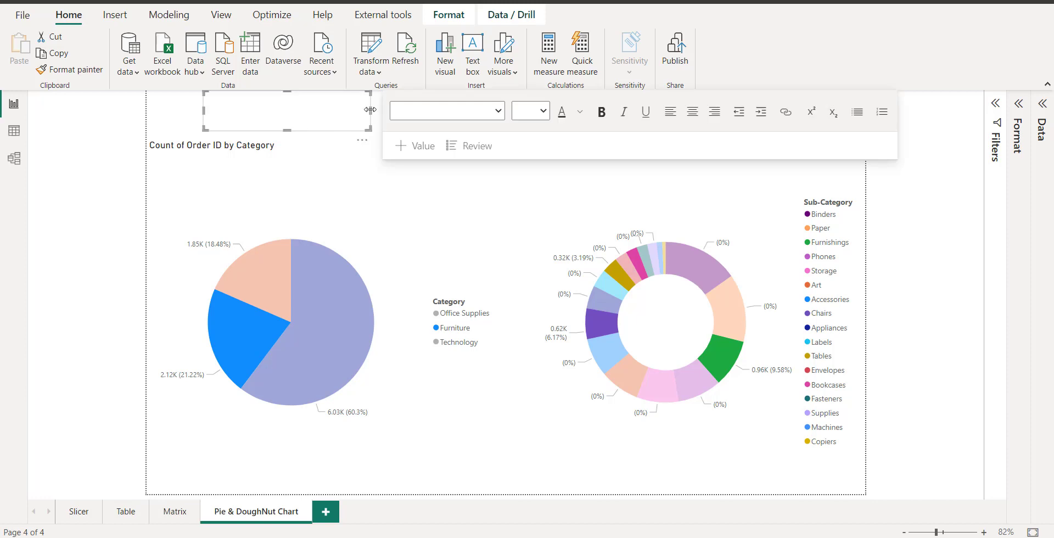
{"action": "left_click_drag", "start_coordinate": [371, 111], "coordinate": [685, 128]}
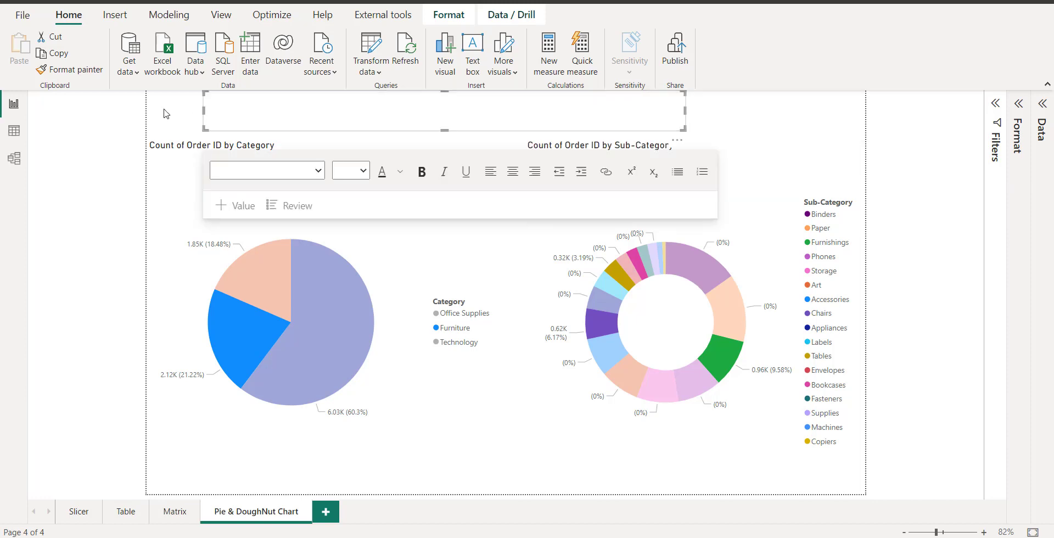
{"action": "left_click_drag", "start_coordinate": [203, 114], "coordinate": [147, 110]}
{"action": "left_click", "coordinate": [192, 115]}
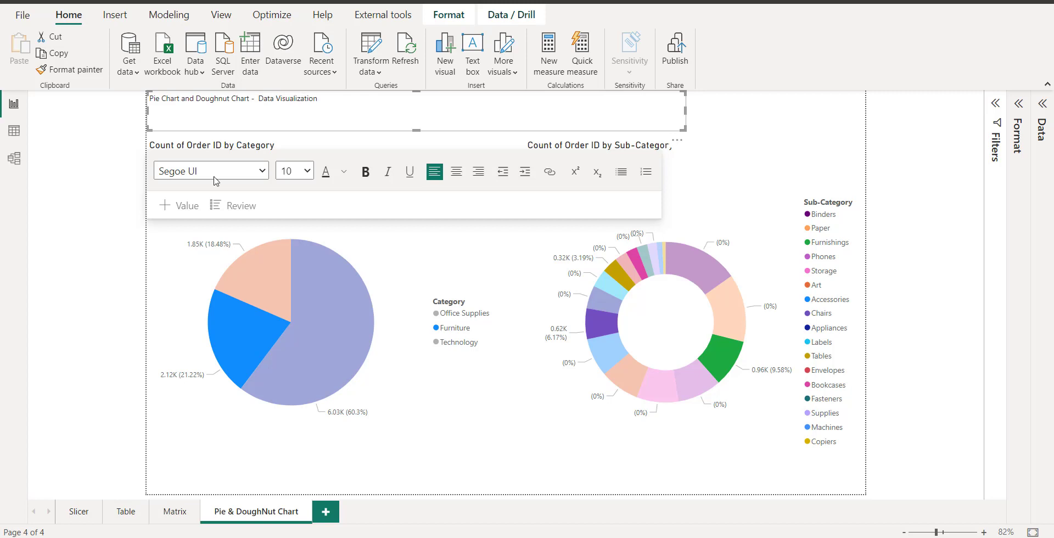
Format the whole page heading text as bold with font size 20
{"action": "left_click_drag", "start_coordinate": [331, 110], "coordinate": [147, 103]}
{"action": "left_click", "coordinate": [363, 173]}
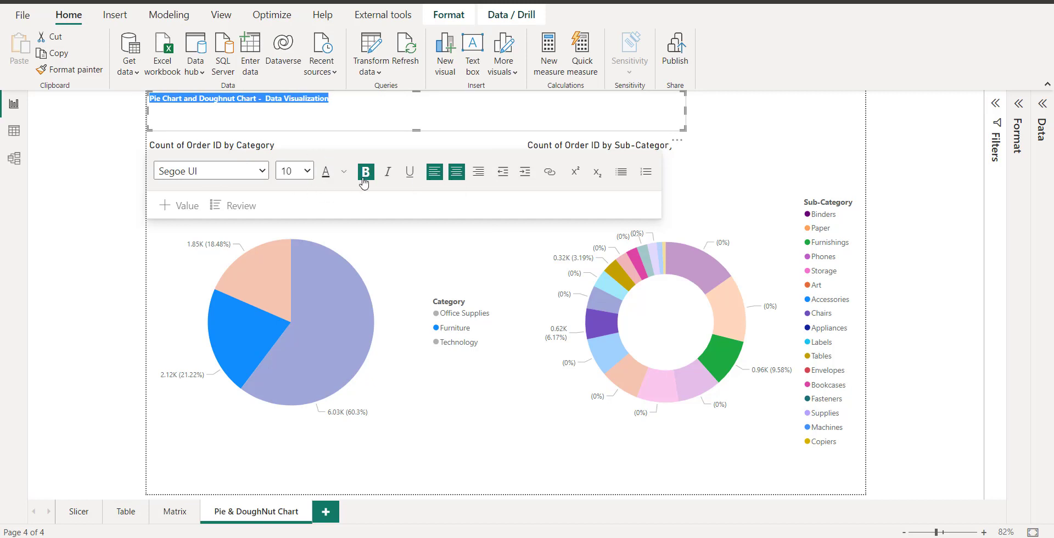
{"action": "left_click", "coordinate": [308, 171]}
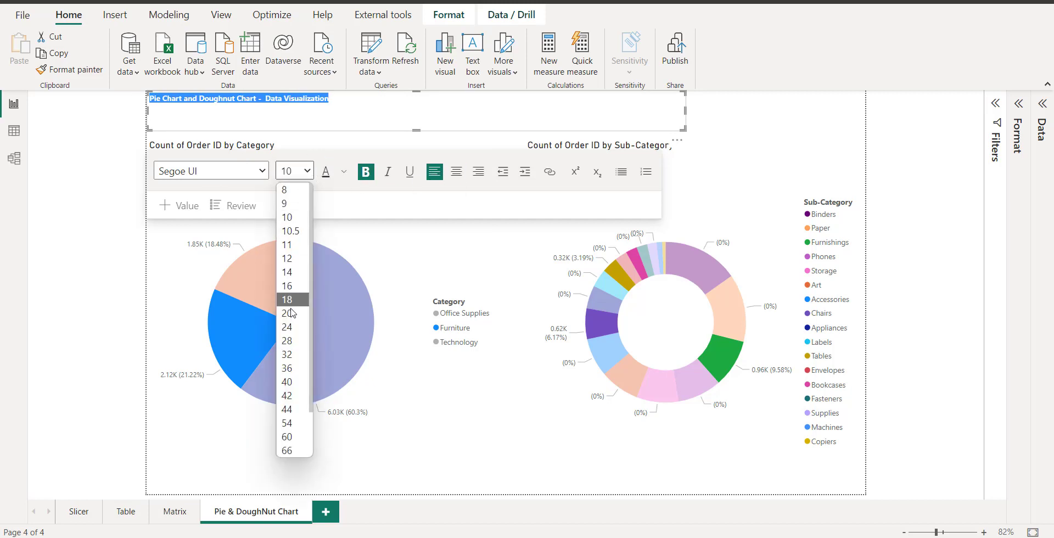
{"action": "left_click", "coordinate": [286, 341]}
{"action": "left_click", "coordinate": [308, 174]}
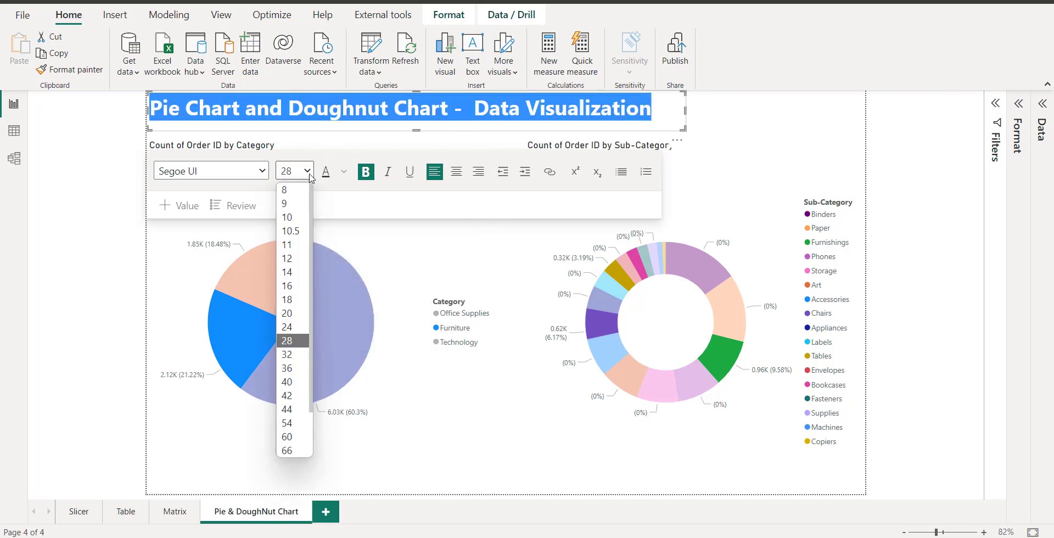
{"action": "left_click", "coordinate": [287, 313]}
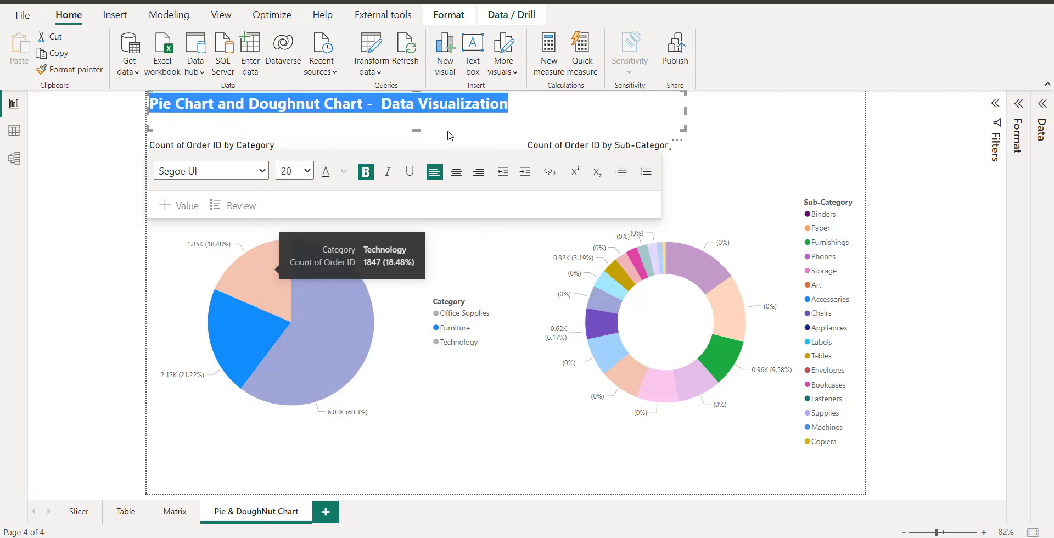
{"action": "left_click", "coordinate": [531, 125]}
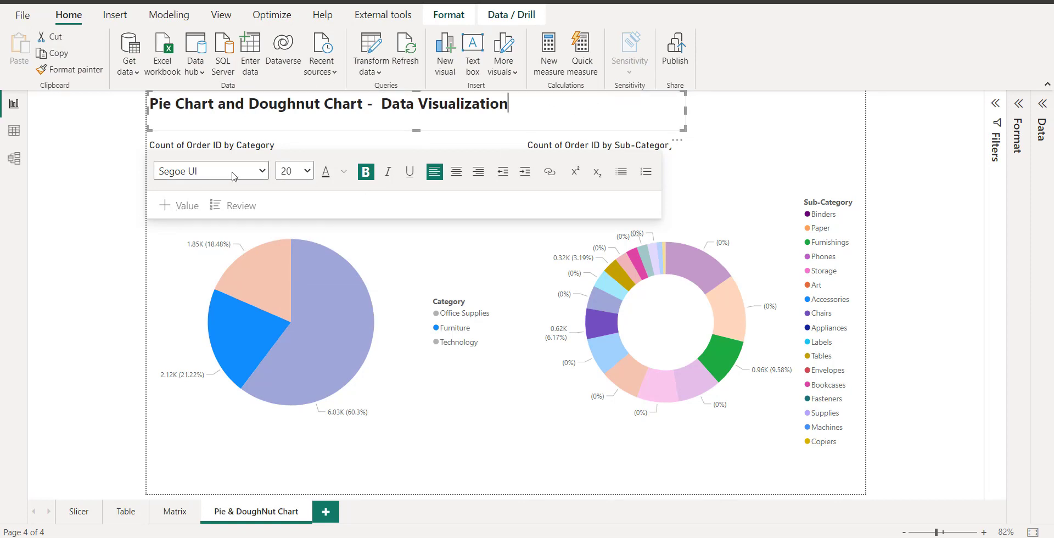
{"action": "left_click", "coordinate": [728, 136]}
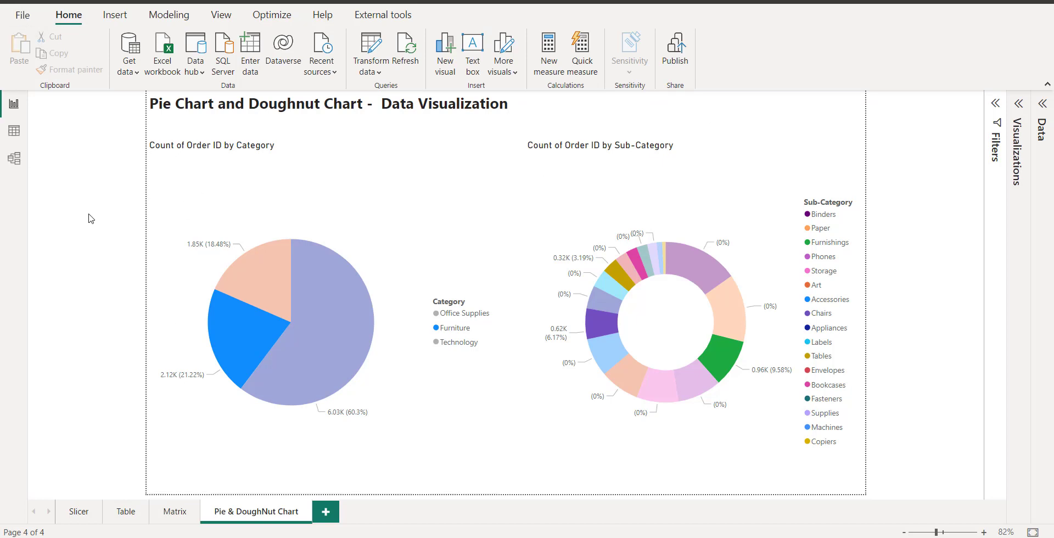
Clear the Furniture cross-filter and widen both charts slightly toward each other to narrow the gap between them
{"action": "left_click", "coordinate": [387, 191]}
{"action": "left_click", "coordinate": [536, 439]}
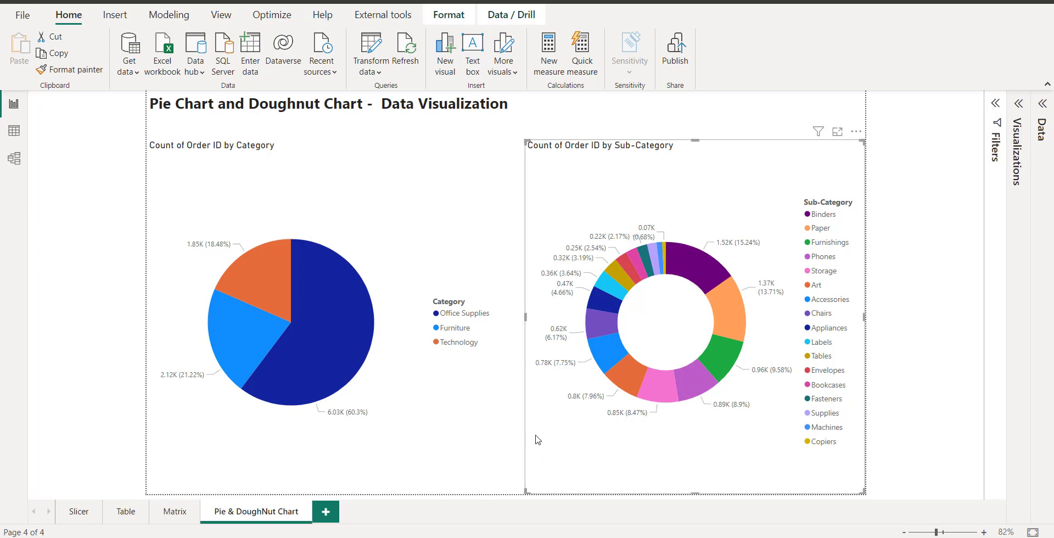
{"action": "left_click", "coordinate": [478, 231]}
{"action": "left_click_drag", "start_coordinate": [498, 318], "coordinate": [509, 323]}
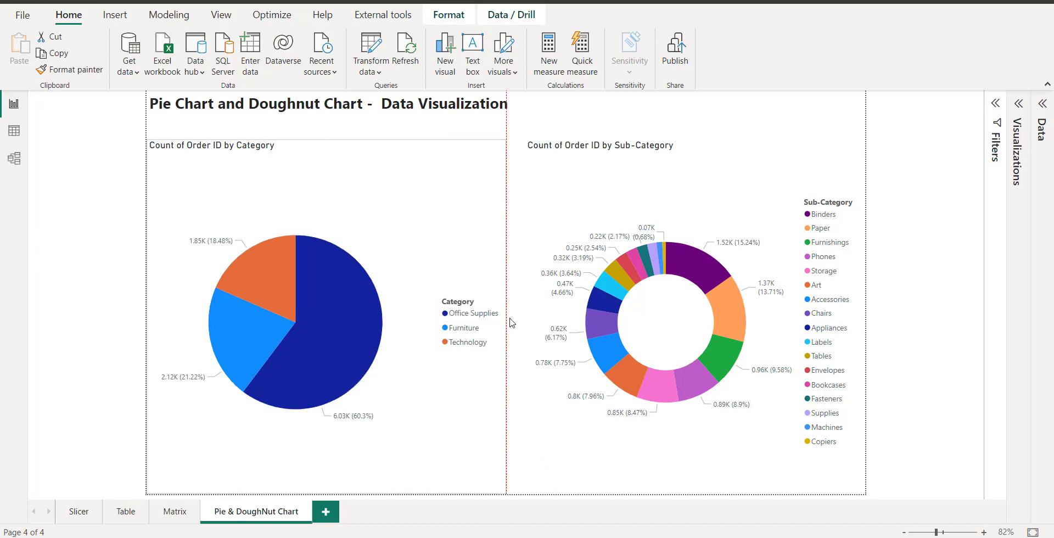
{"action": "left_click", "coordinate": [581, 446]}
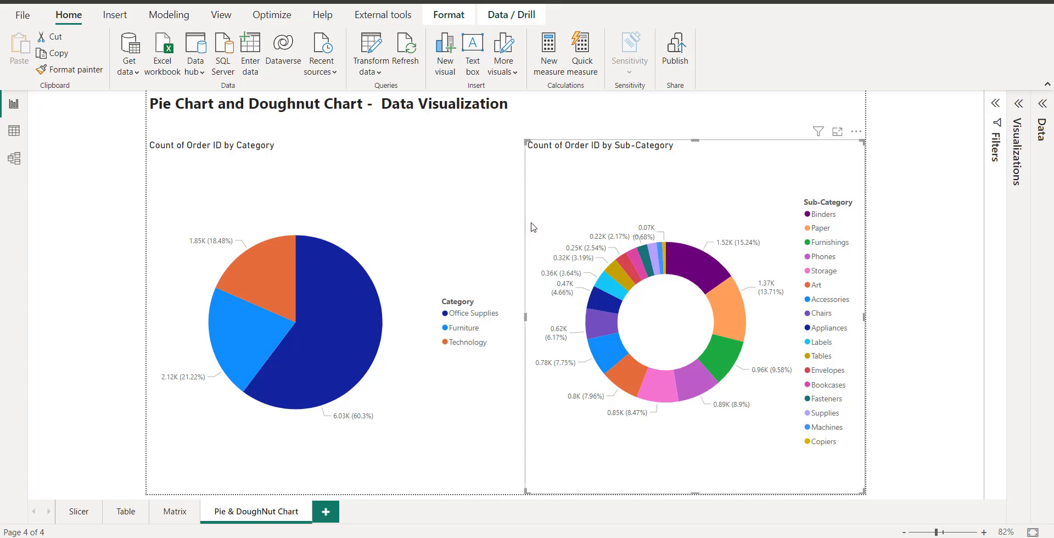
{"action": "left_click_drag", "start_coordinate": [525, 317], "coordinate": [518, 324]}
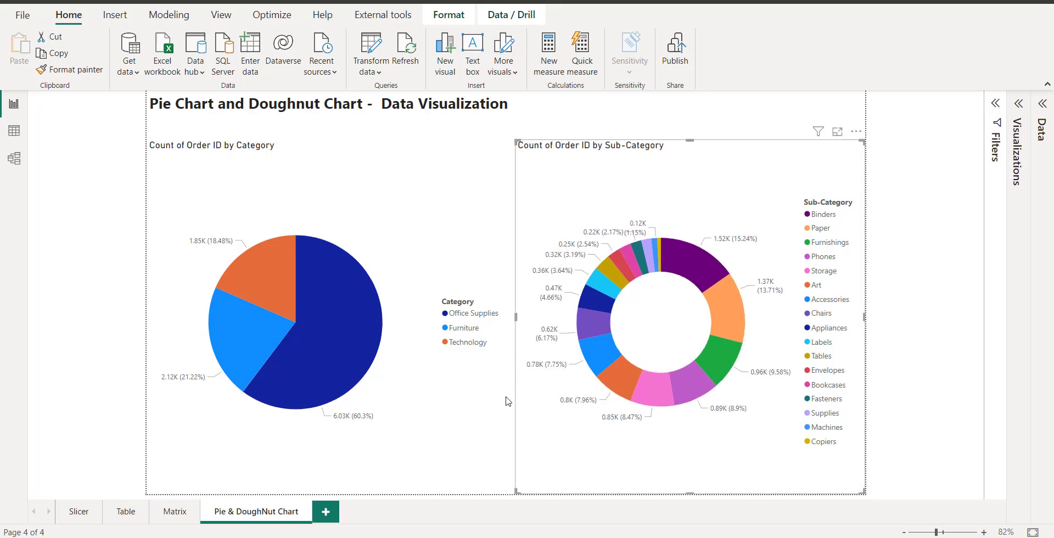
Replace the pie chart's title text with "Major Catagories" in its general format settings
{"action": "left_click", "coordinate": [1018, 104]}
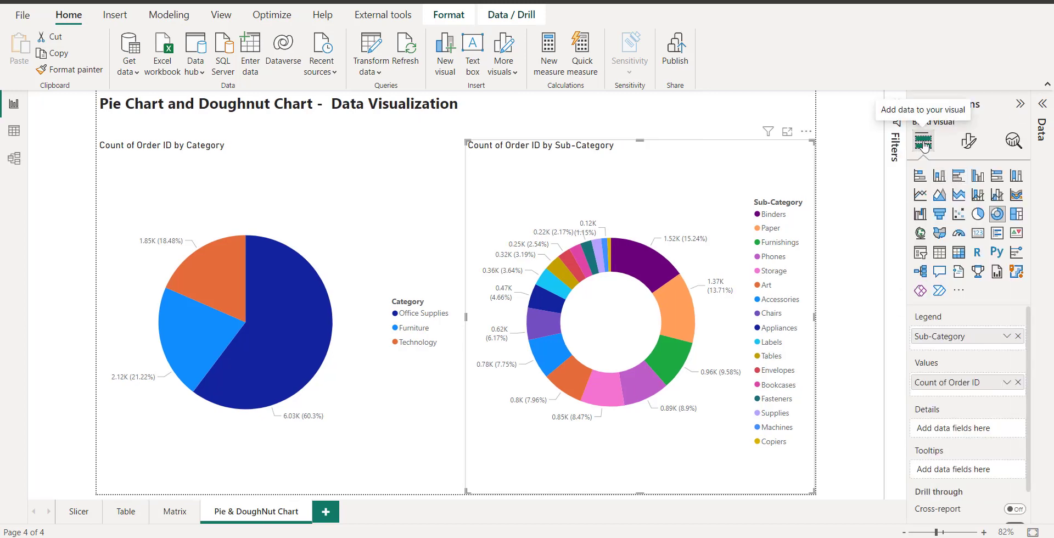
{"action": "left_click", "coordinate": [969, 143]}
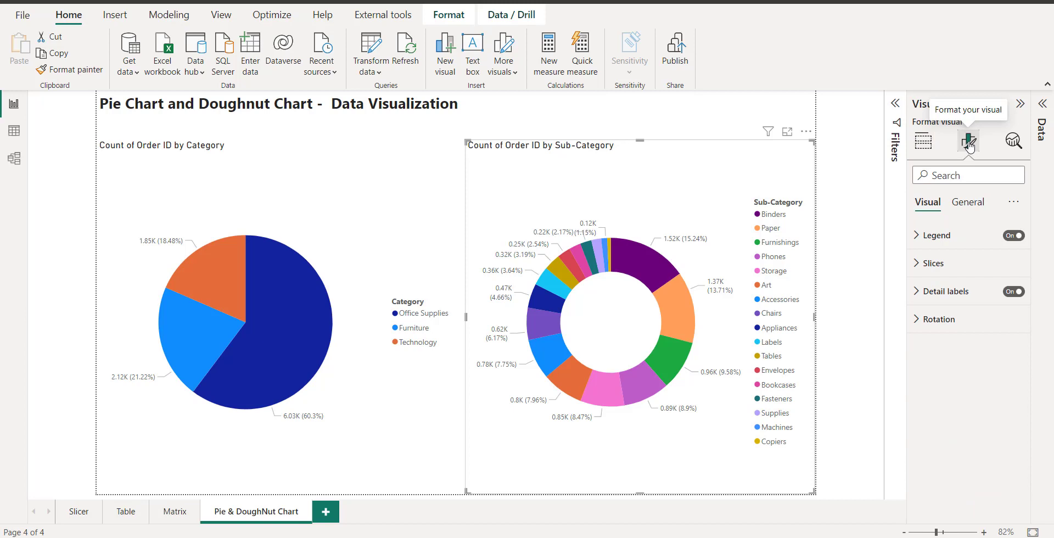
{"action": "left_click", "coordinate": [321, 187]}
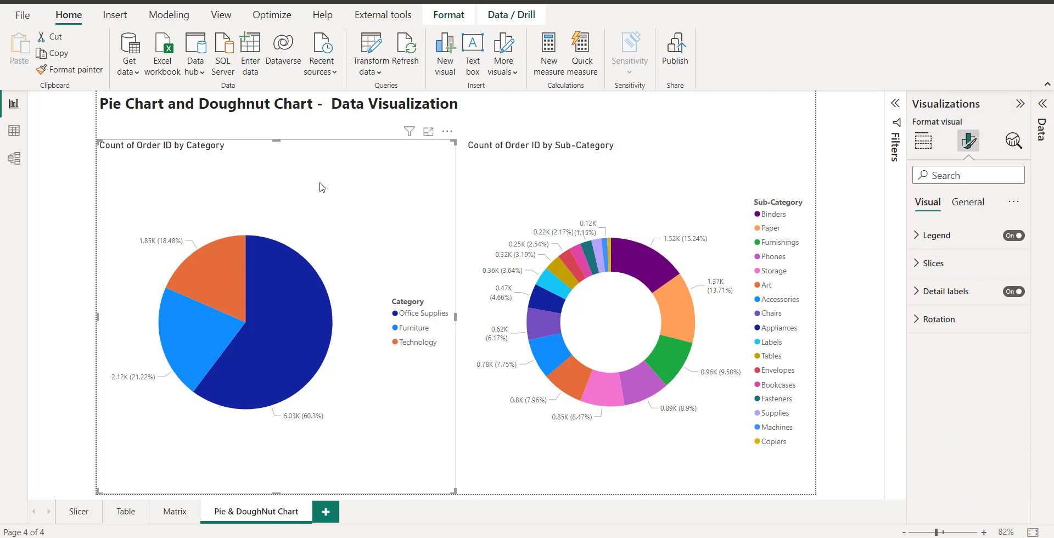
{"action": "left_click", "coordinate": [973, 213]}
{"action": "left_click", "coordinate": [944, 263]}
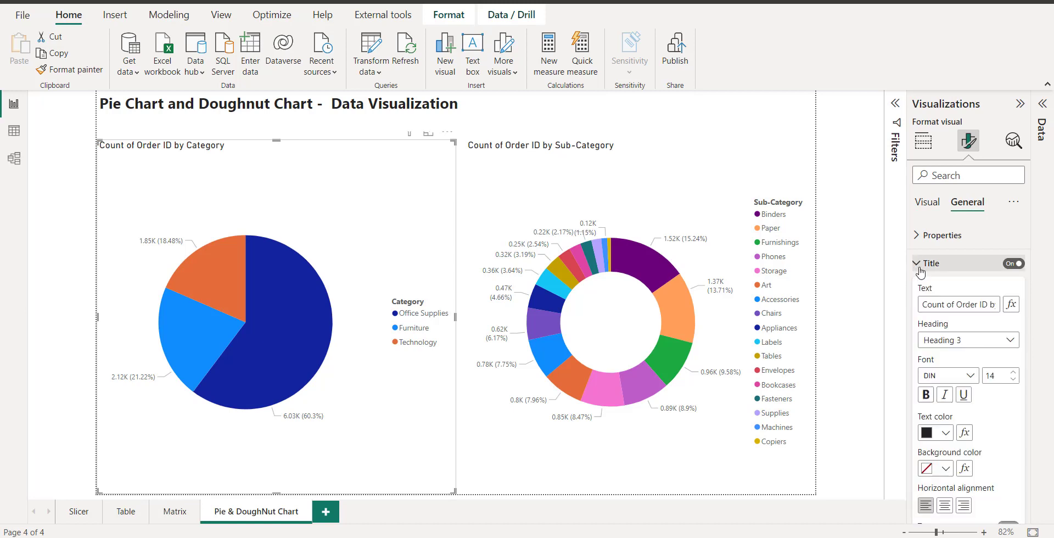
{"action": "triple_click", "coordinate": [983, 305]}
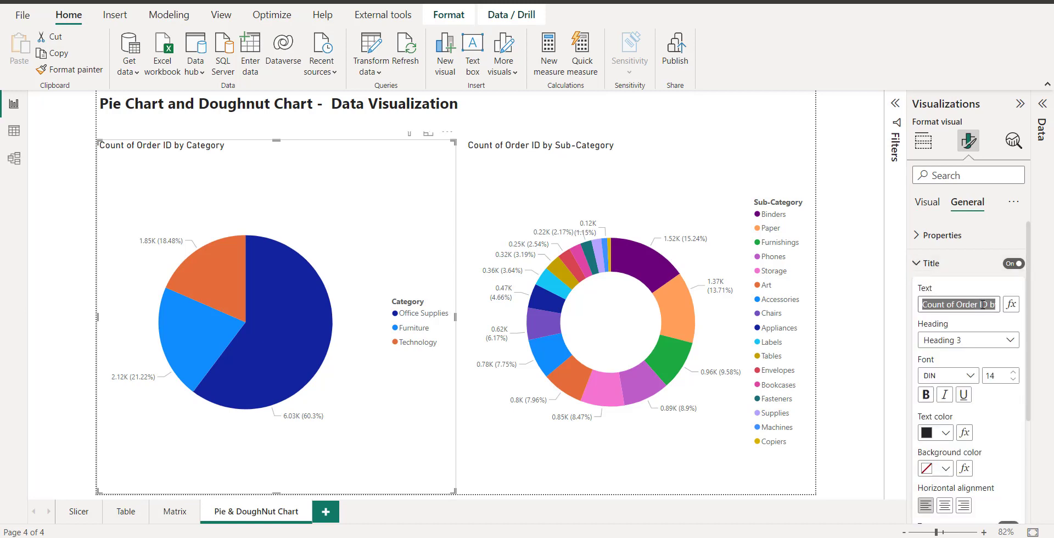
{"action": "type", "text": "Cata"}
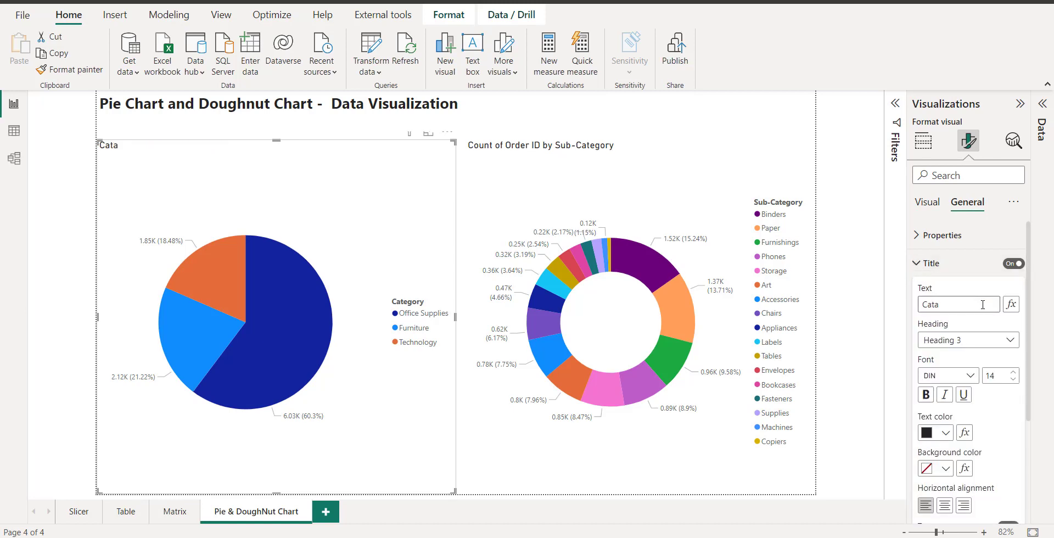
{"action": "type", "text": "g"}
{"action": "type", "text": "ory"}
{"action": "key", "text": "Return"}
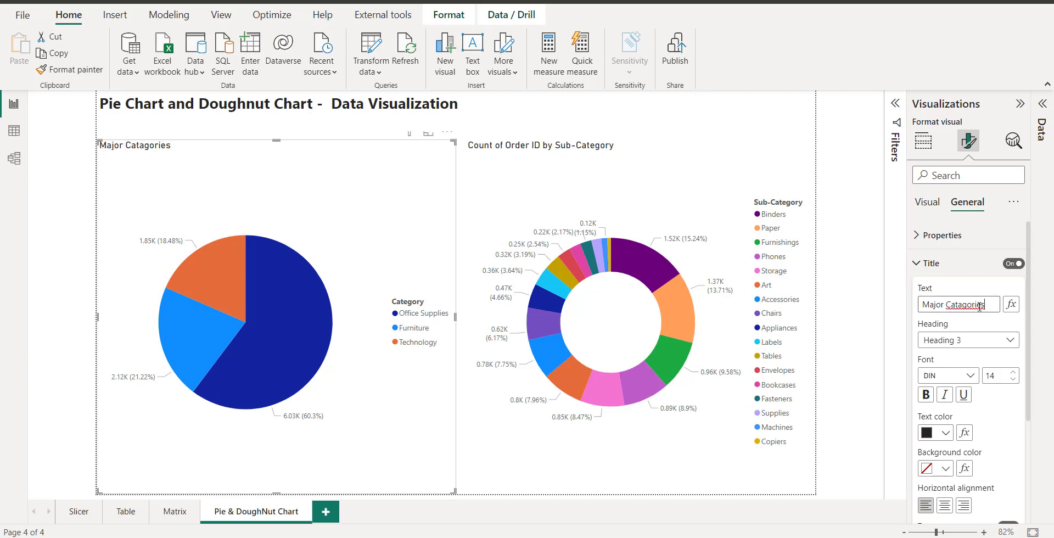
Correct the pie chart's title to "Major Category" and make it bold
{"action": "right_click", "coordinate": [973, 304]}
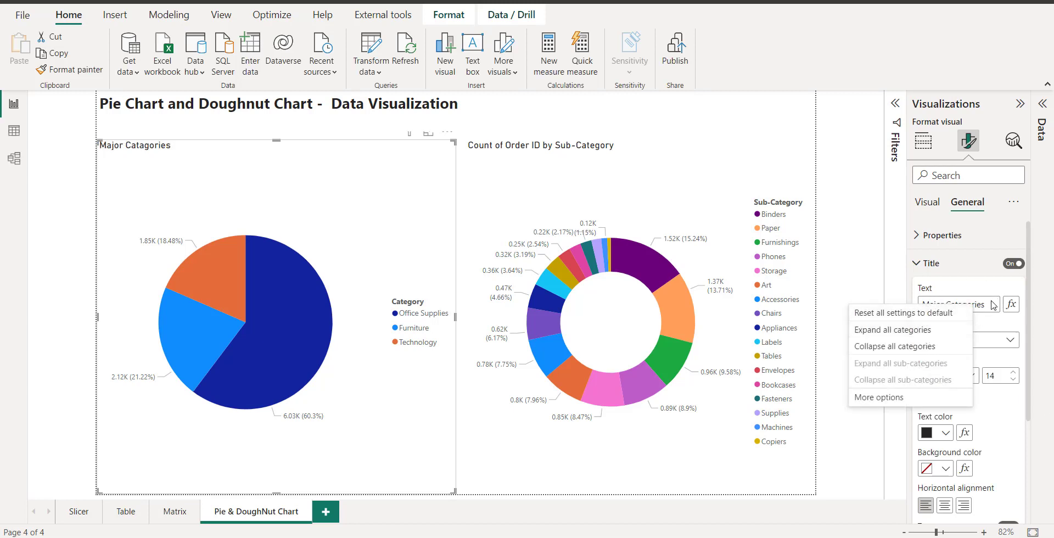
{"action": "key", "text": "Escape"}
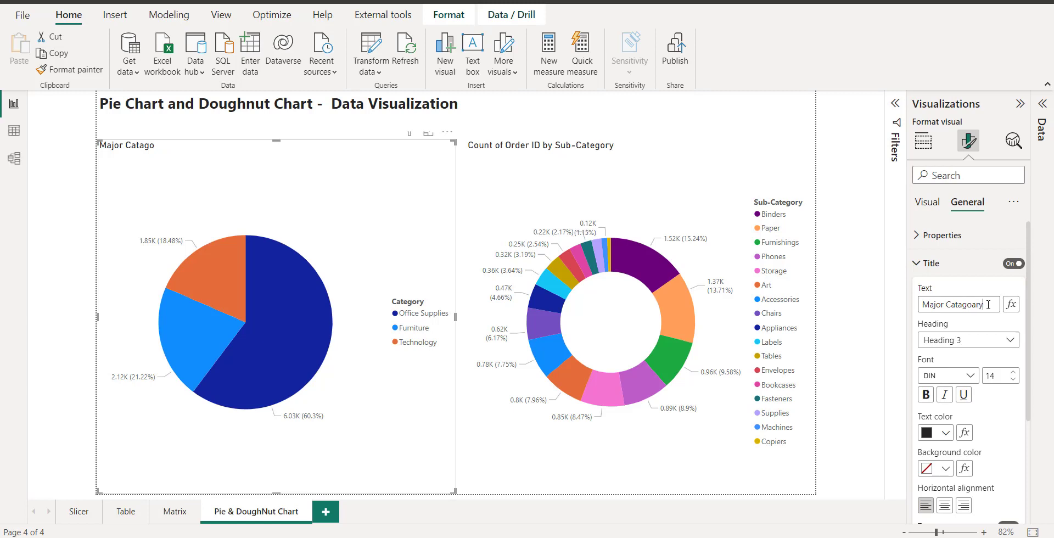
{"action": "left_click", "coordinate": [989, 305]}
{"action": "left_click", "coordinate": [962, 305]}
{"action": "key", "text": "BackSpace"}
{"action": "type", "text": "egory"}
{"action": "left_click", "coordinate": [926, 396]}
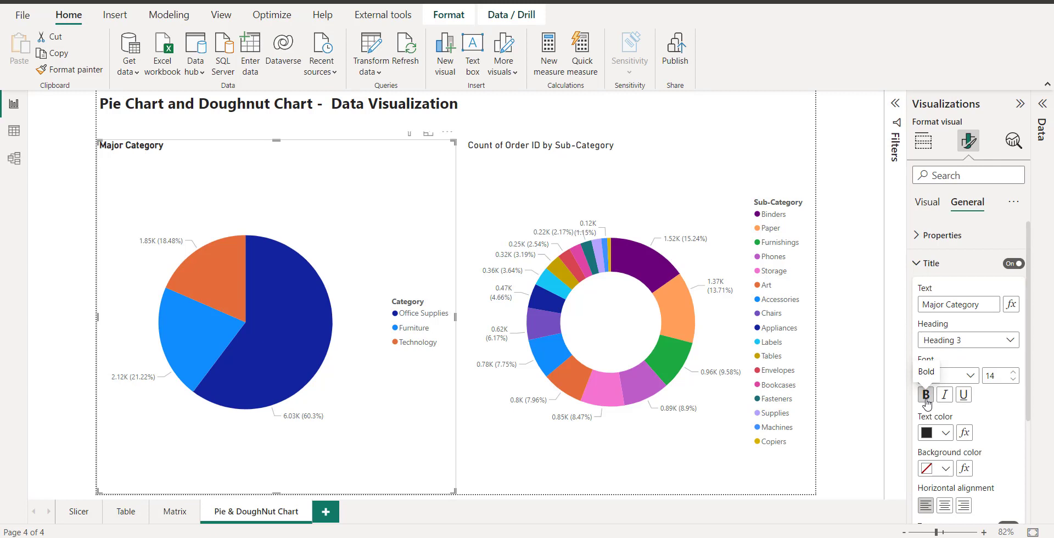
Set the heading level of the pie chart's title to Heading 2
{"action": "left_click", "coordinate": [520, 172]}
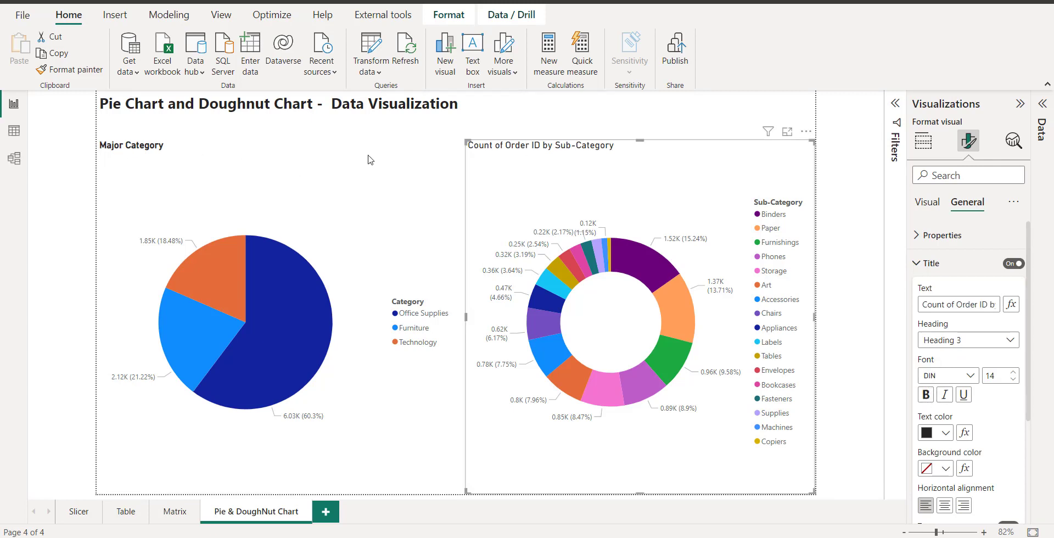
{"action": "left_click", "coordinate": [354, 158]}
{"action": "left_click", "coordinate": [975, 349]}
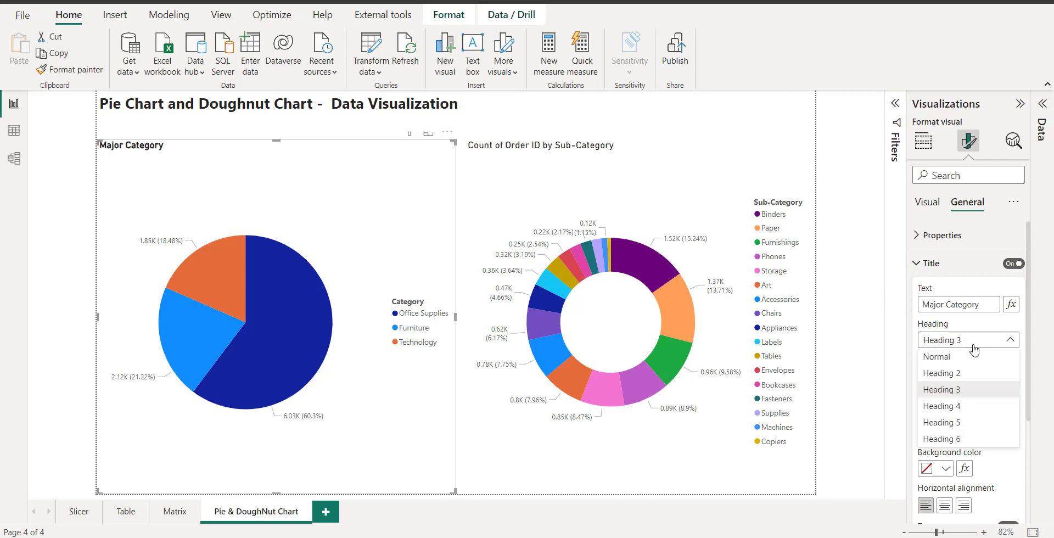
{"action": "left_click", "coordinate": [949, 373]}
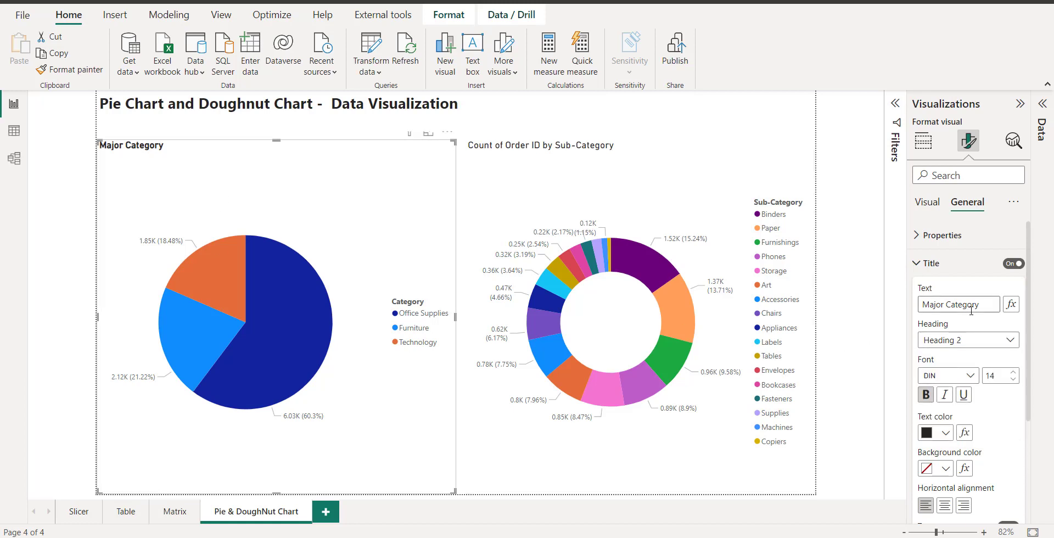
Try orange as the text color of the pie chart's title, and settle on black
{"action": "left_click", "coordinate": [946, 433]}
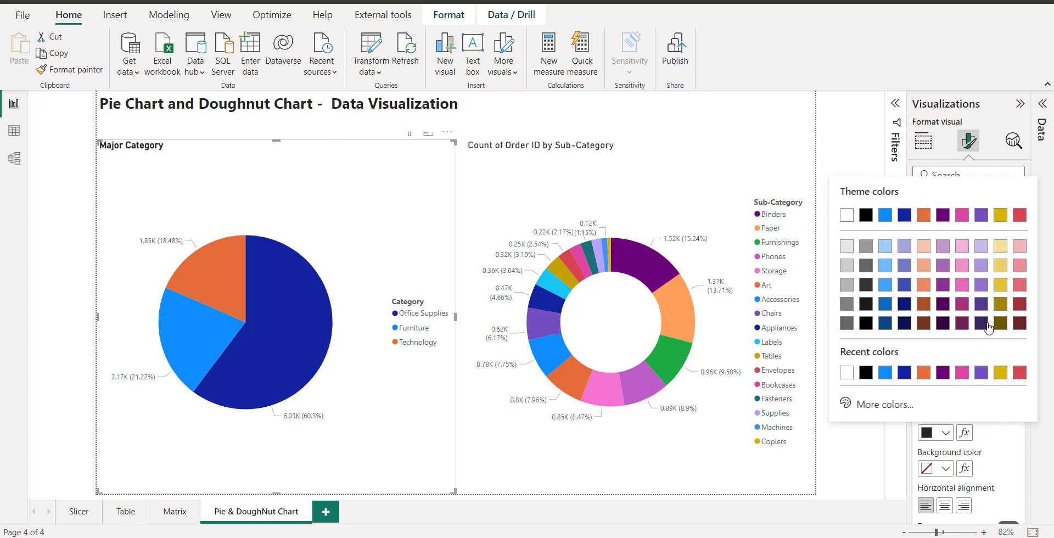
{"action": "left_click", "coordinate": [925, 374]}
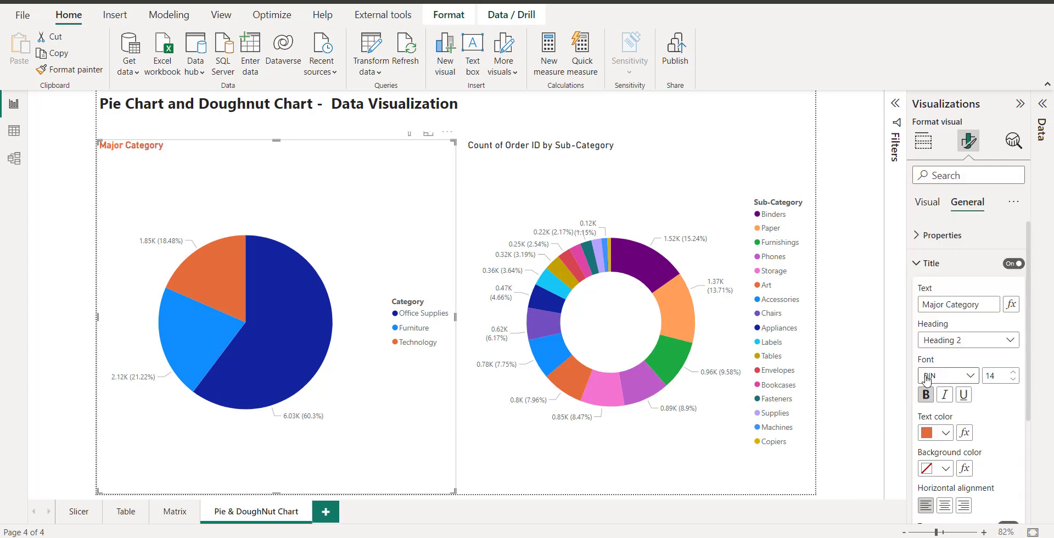
{"action": "left_click", "coordinate": [946, 435]}
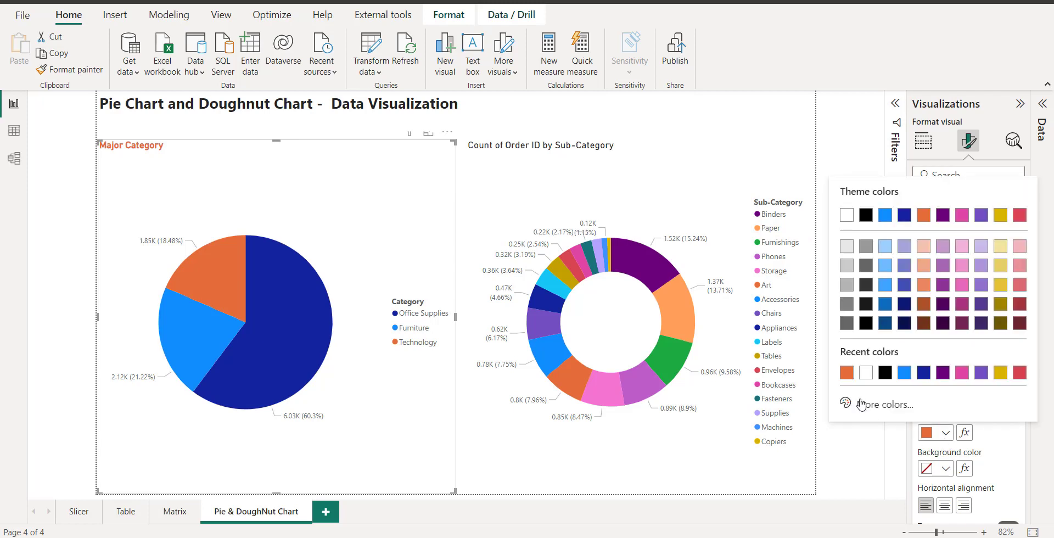
{"action": "left_click", "coordinate": [885, 374]}
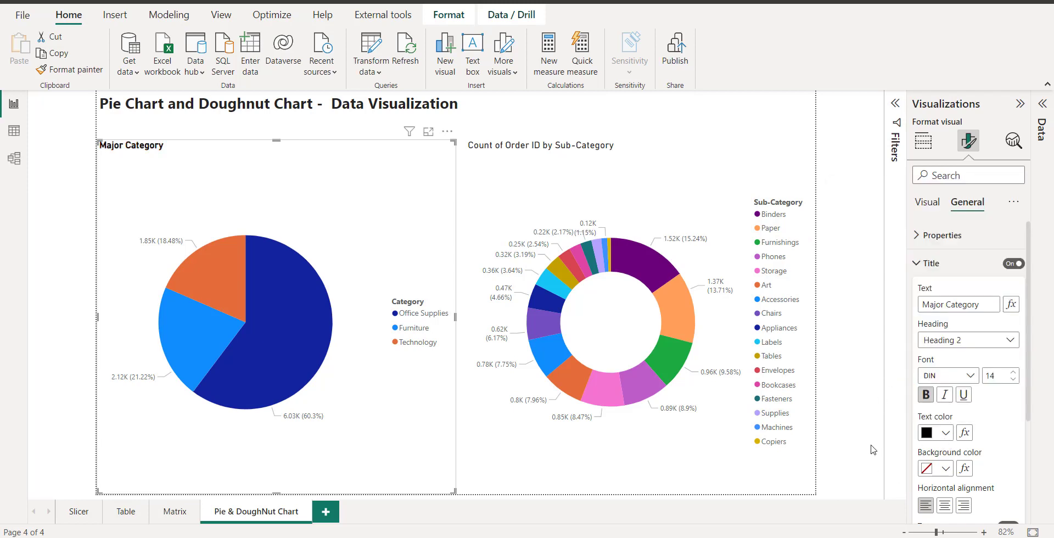
Try center and right alignment on the pie chart's title, and restore left alignment
{"action": "left_click", "coordinate": [945, 506]}
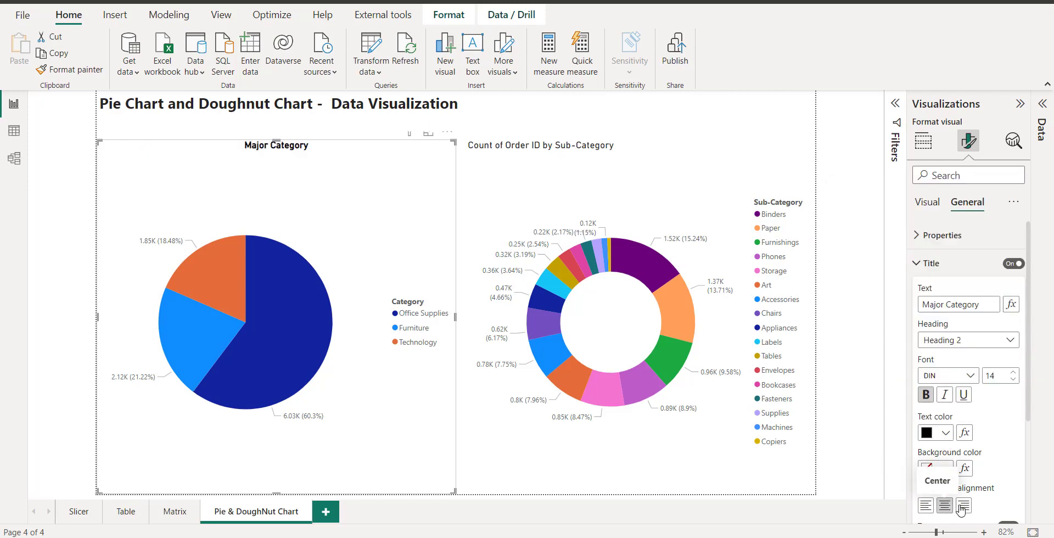
{"action": "left_click", "coordinate": [963, 506]}
{"action": "left_click", "coordinate": [926, 506]}
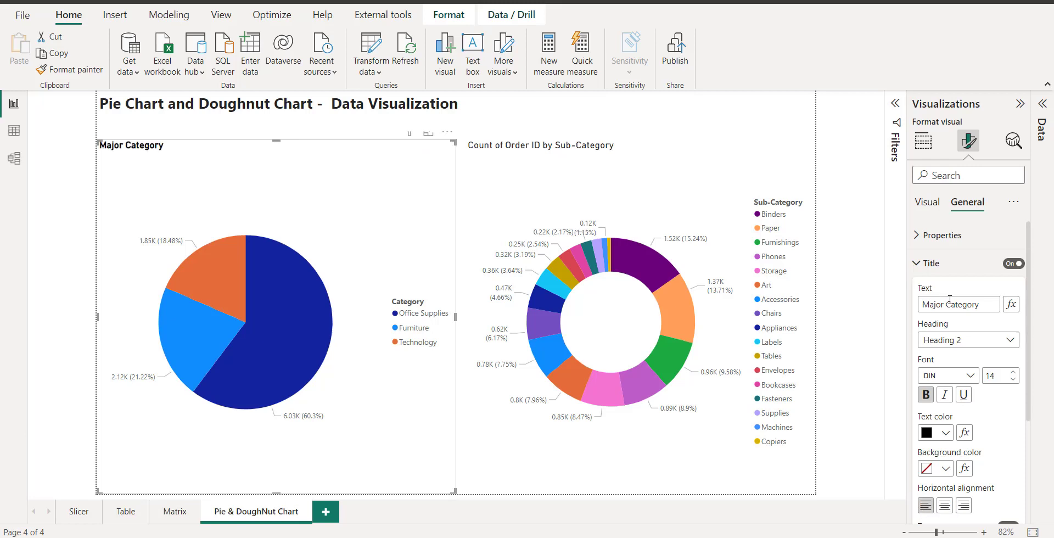
Try blue and purple background colors on the pie chart through its effects settings, and restore the white background
{"action": "scroll", "coordinate": [949, 307], "scroll_direction": "down", "scroll_amount": 3}
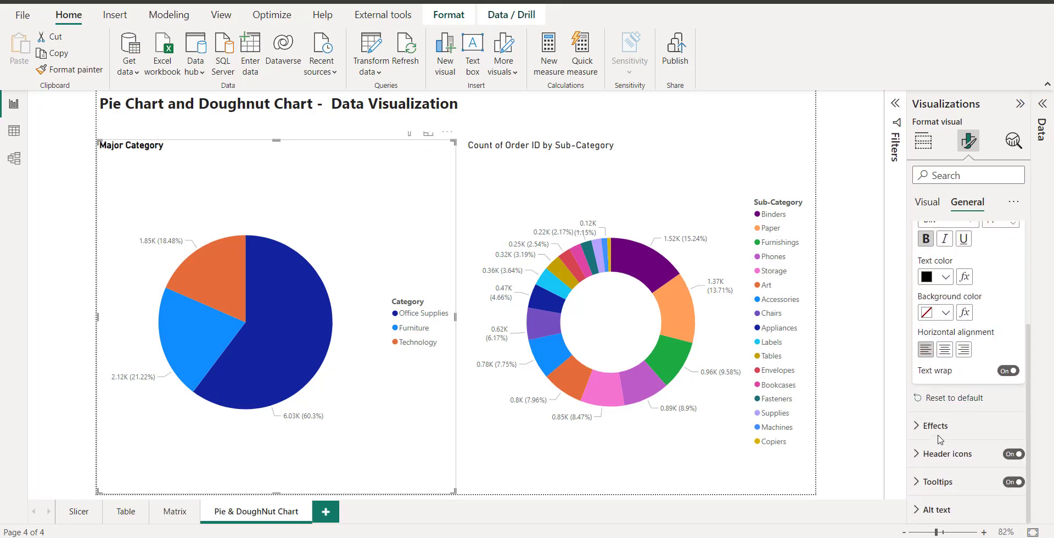
{"action": "left_click", "coordinate": [935, 427]}
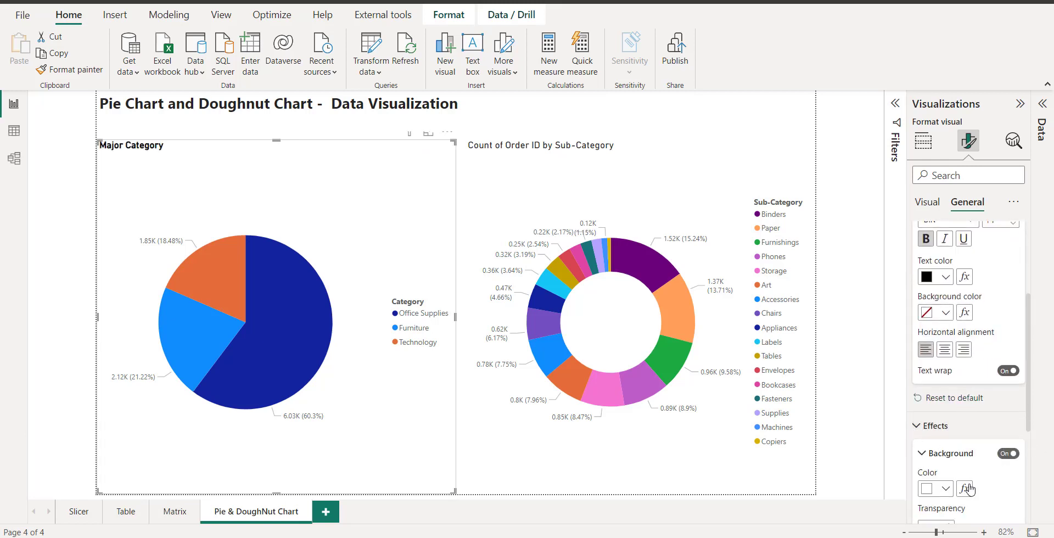
{"action": "left_click", "coordinate": [946, 489]}
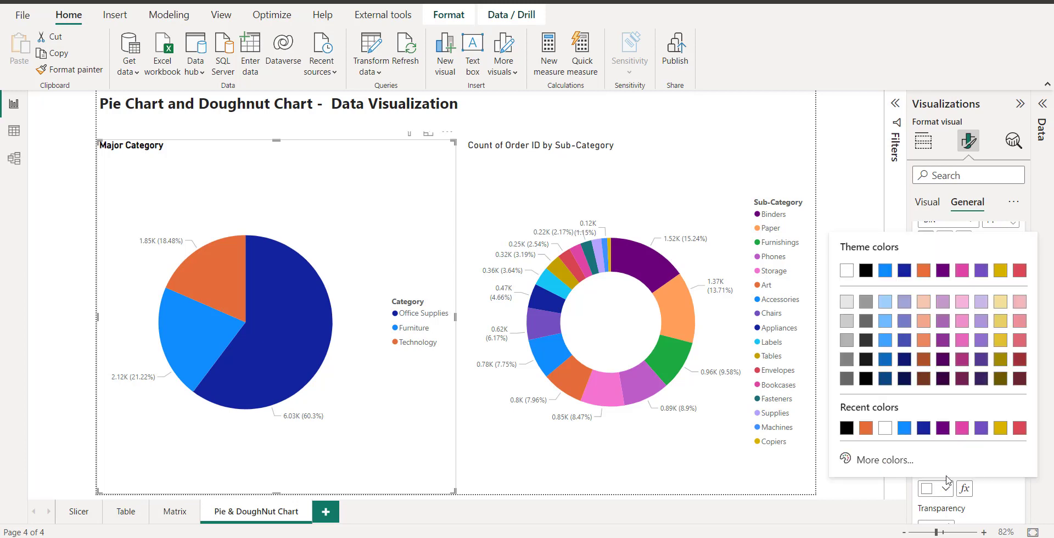
{"action": "left_click", "coordinate": [905, 428]}
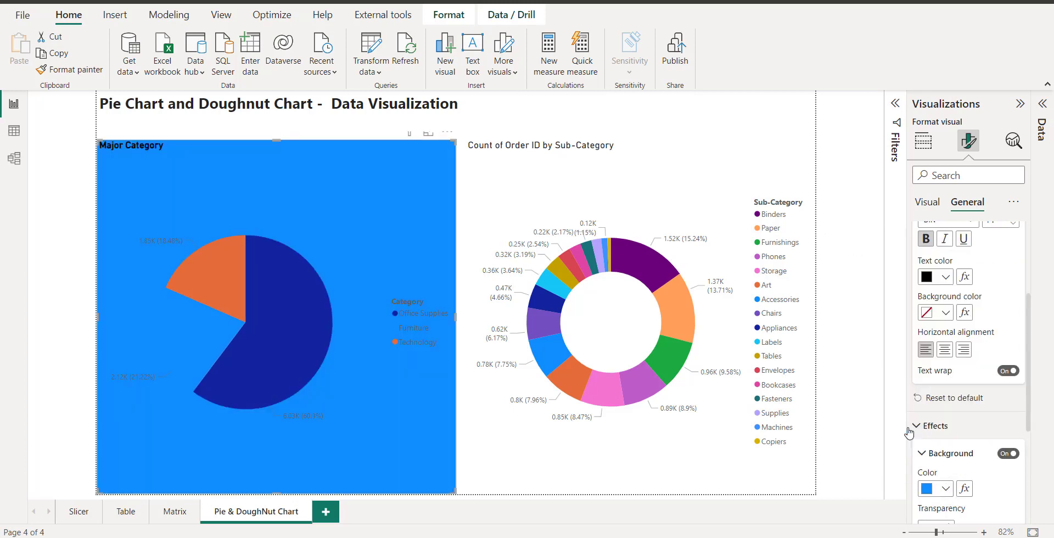
{"action": "left_click", "coordinate": [945, 490]}
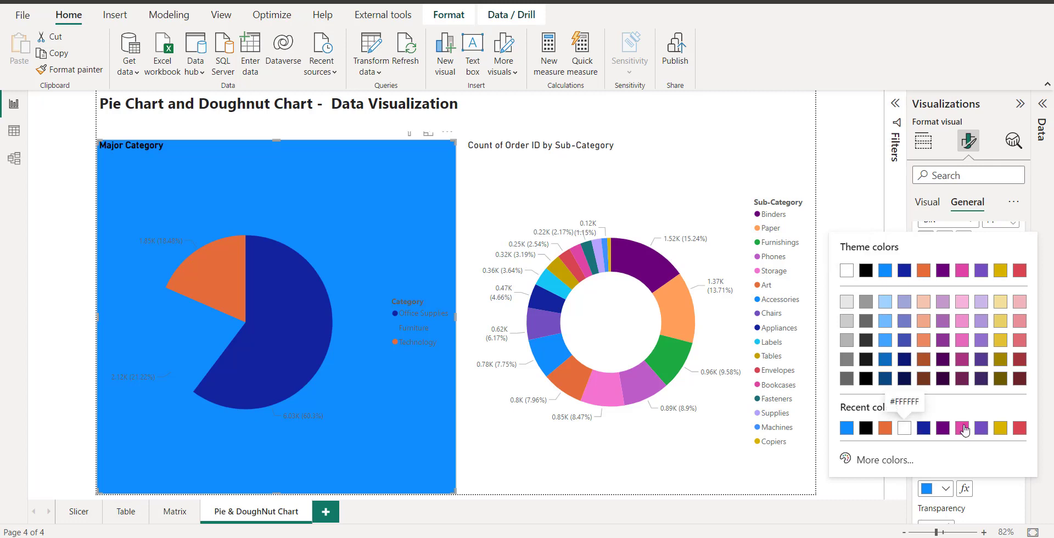
{"action": "left_click", "coordinate": [981, 429]}
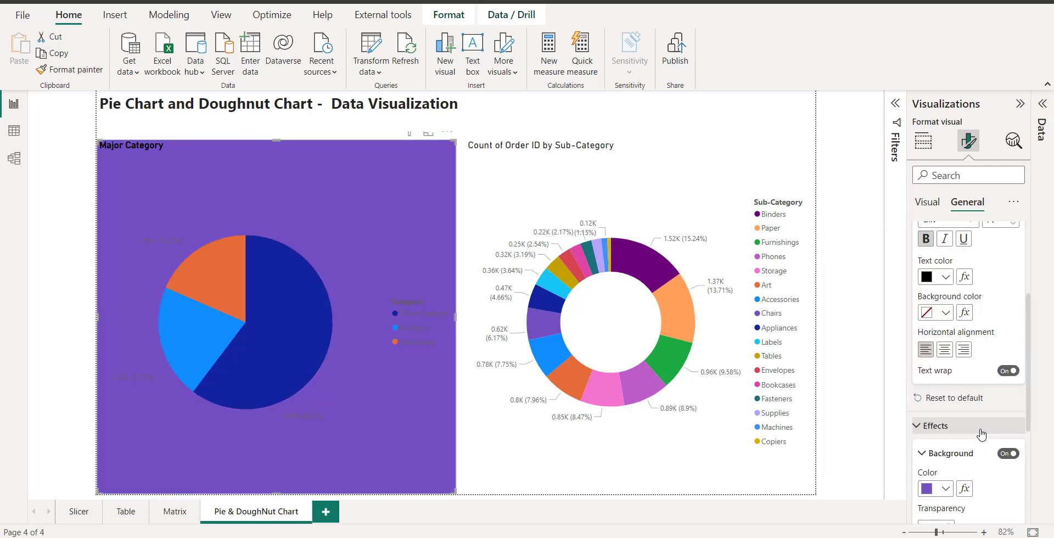
{"action": "left_click", "coordinate": [946, 488]}
{"action": "left_click", "coordinate": [924, 429]}
Try a black visual border around the pie chart and turn it off again
{"action": "scroll", "coordinate": [924, 432], "scroll_direction": "down", "scroll_amount": 1}
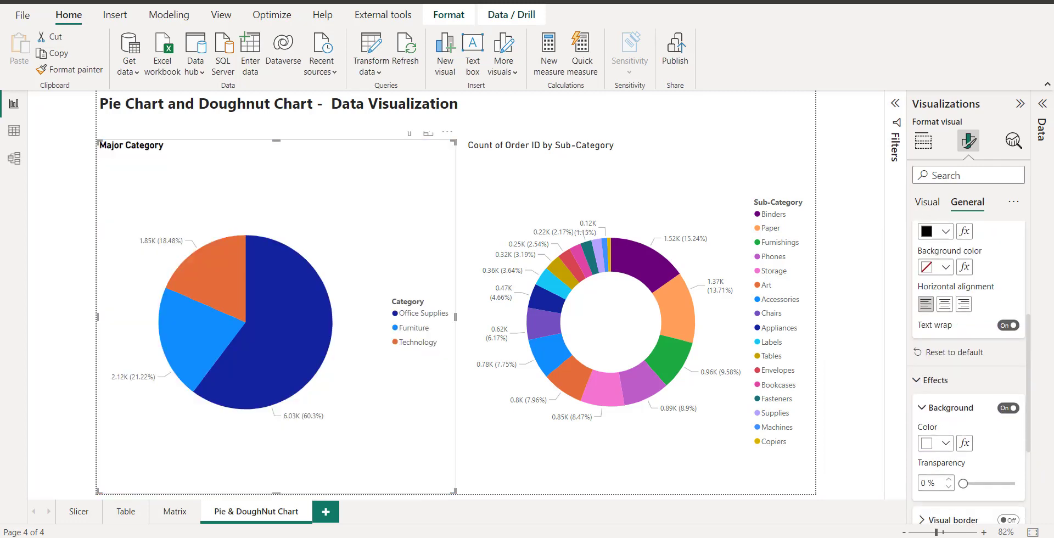
{"action": "scroll", "coordinate": [1010, 427], "scroll_direction": "down", "scroll_amount": 2}
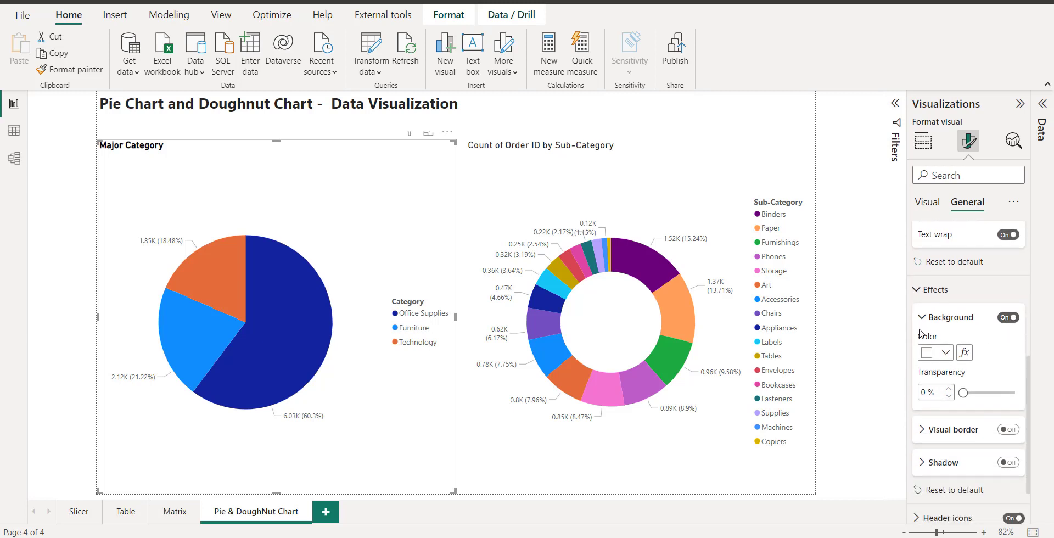
{"action": "left_click", "coordinate": [921, 433]}
{"action": "left_click", "coordinate": [1008, 430]}
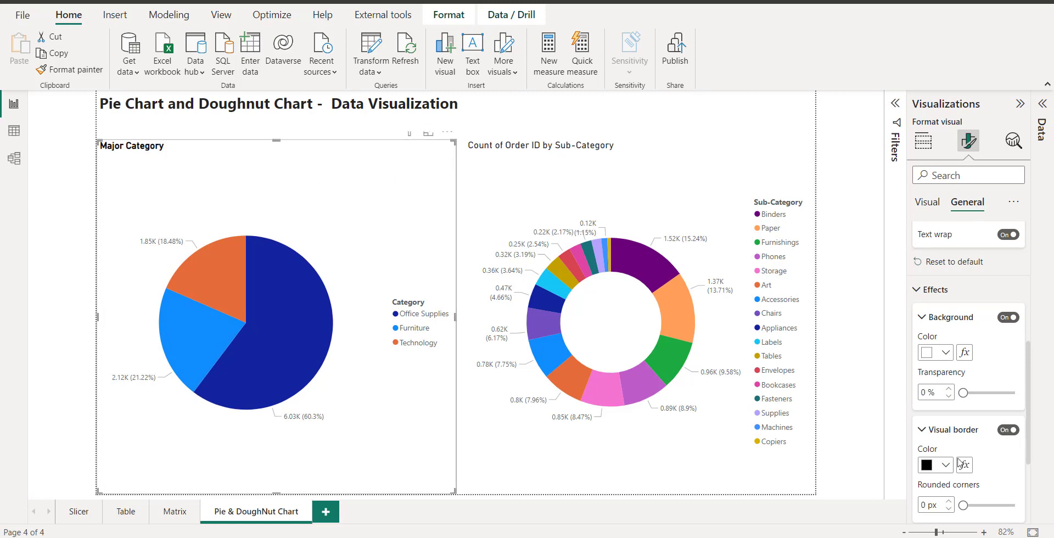
{"action": "left_click", "coordinate": [1014, 434]}
{"action": "scroll", "coordinate": [965, 379], "scroll_direction": "down", "scroll_amount": 3}
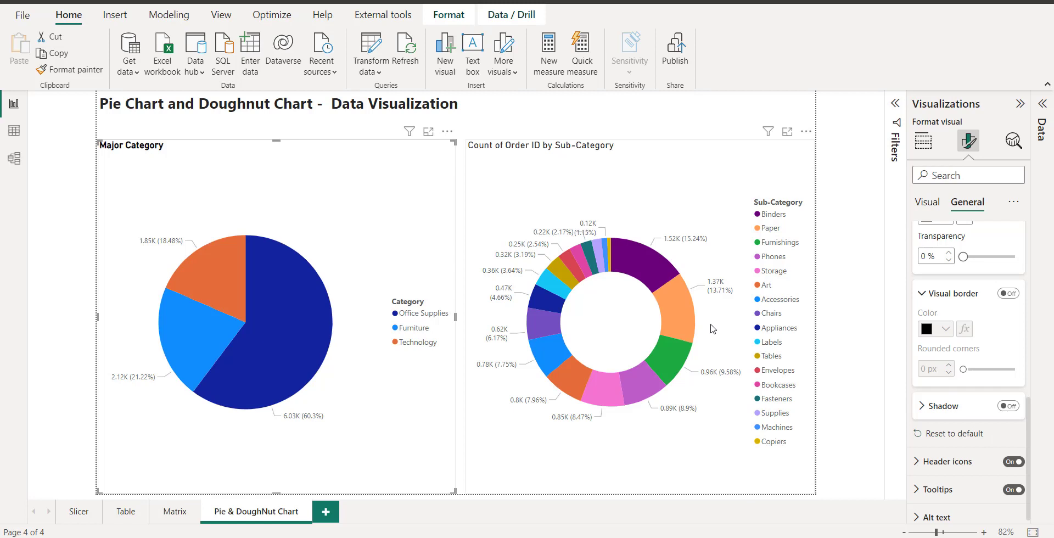
Try rotating the pie chart's slices in small increments, and return the rotation to 0°
{"action": "scroll", "coordinate": [994, 415], "scroll_direction": "down", "scroll_amount": 1}
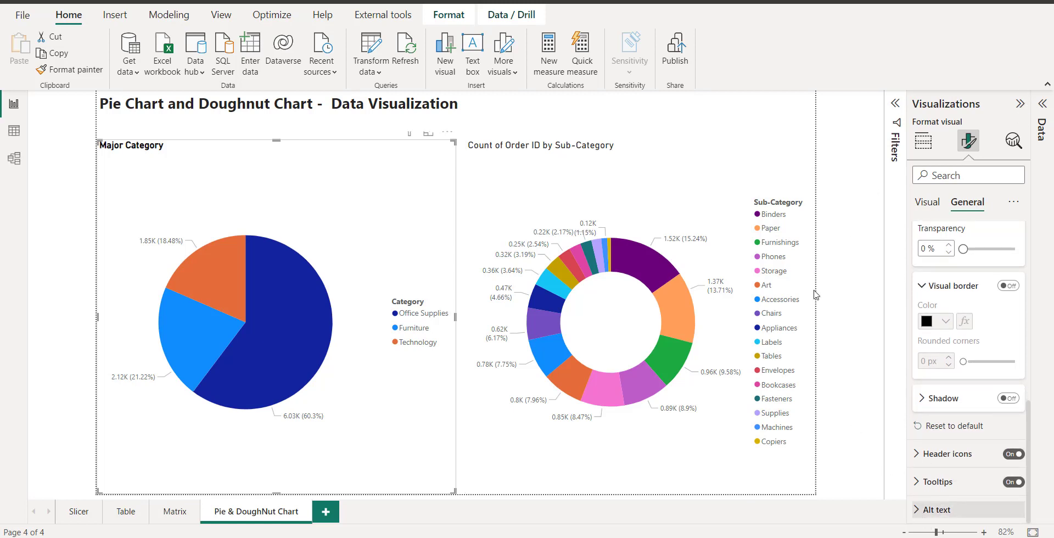
{"action": "left_click", "coordinate": [928, 204]}
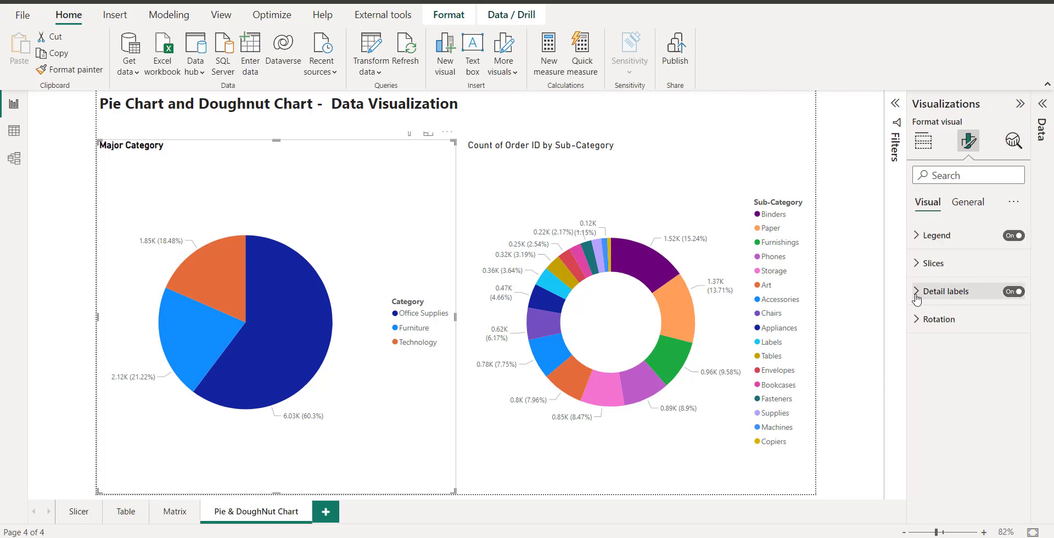
{"action": "left_click", "coordinate": [917, 320]}
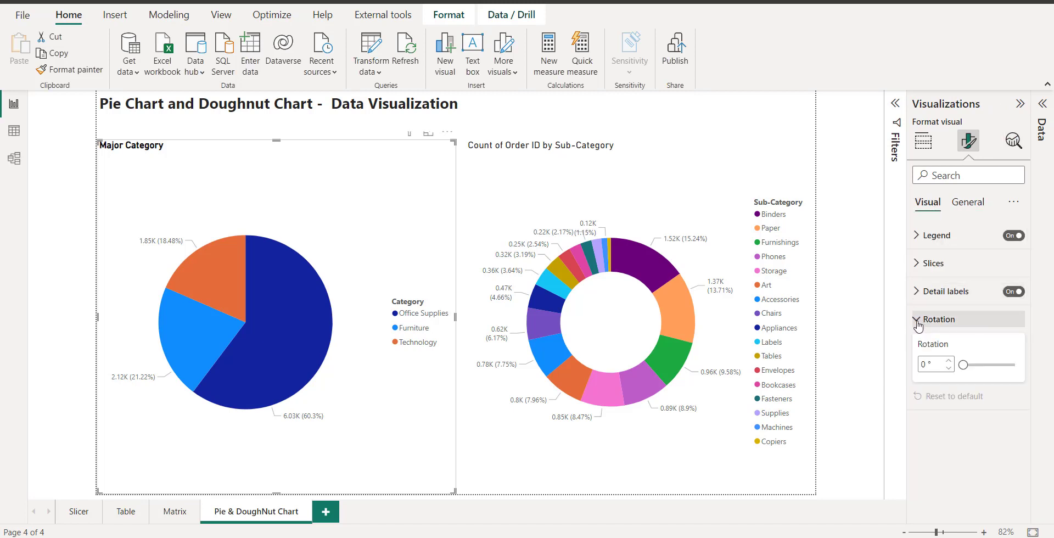
{"action": "left_click", "coordinate": [949, 361]}
{"action": "left_click", "coordinate": [949, 362]}
{"action": "left_click", "coordinate": [949, 361]}
{"action": "left_click", "coordinate": [949, 362]}
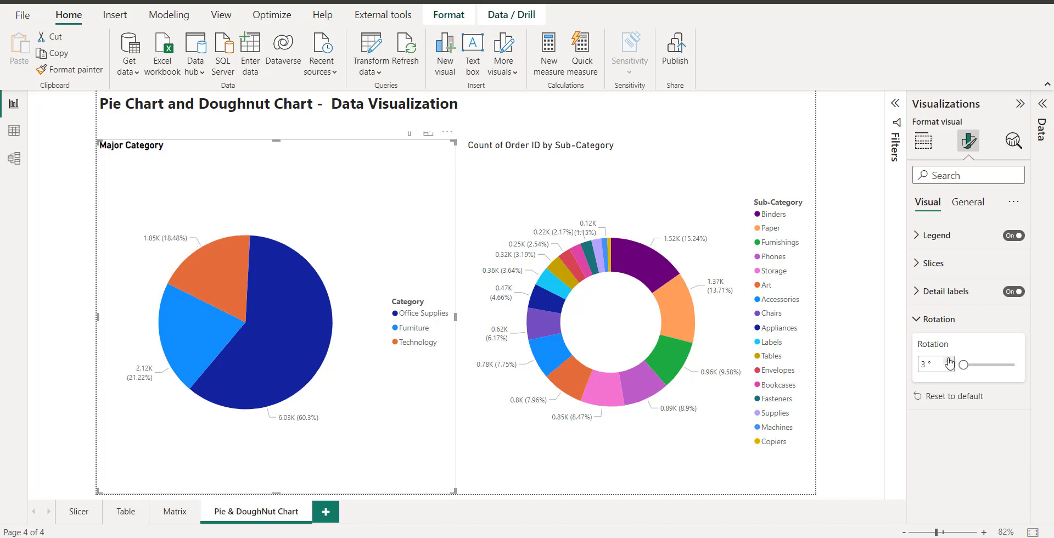
{"action": "left_click", "coordinate": [949, 362]}
{"action": "left_click", "coordinate": [949, 362]}
{"action": "left_click", "coordinate": [949, 362]}
{"action": "left_click", "coordinate": [949, 362]}
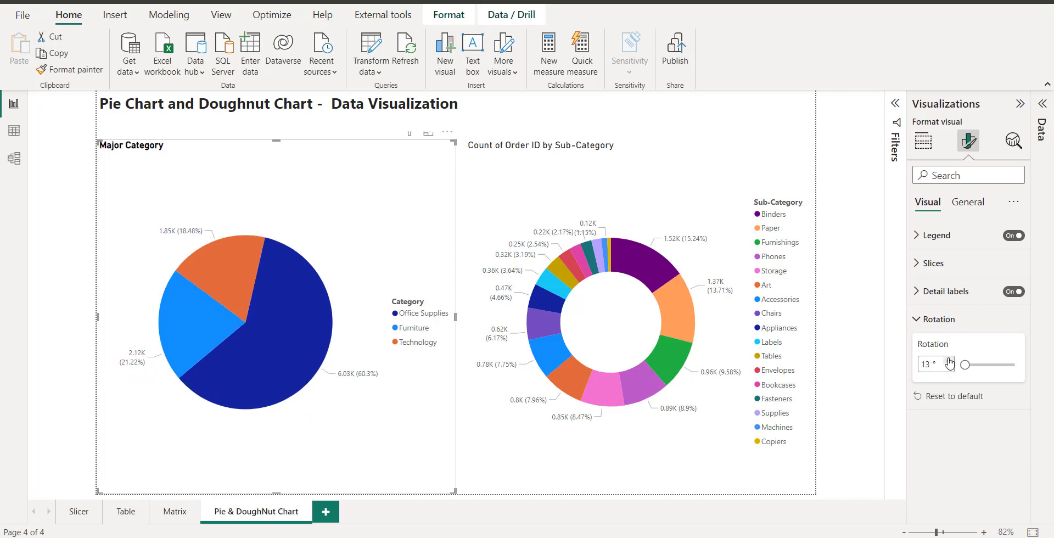
{"action": "left_click", "coordinate": [949, 362]}
{"action": "left_click", "coordinate": [964, 365]}
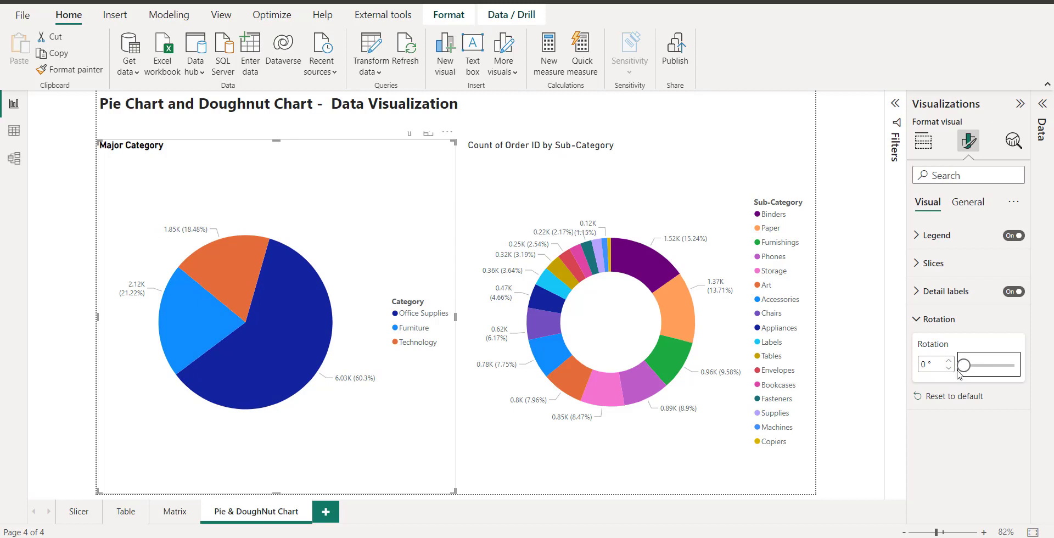
Select the sub-category donut chart for formatting
{"action": "left_click", "coordinate": [601, 189]}
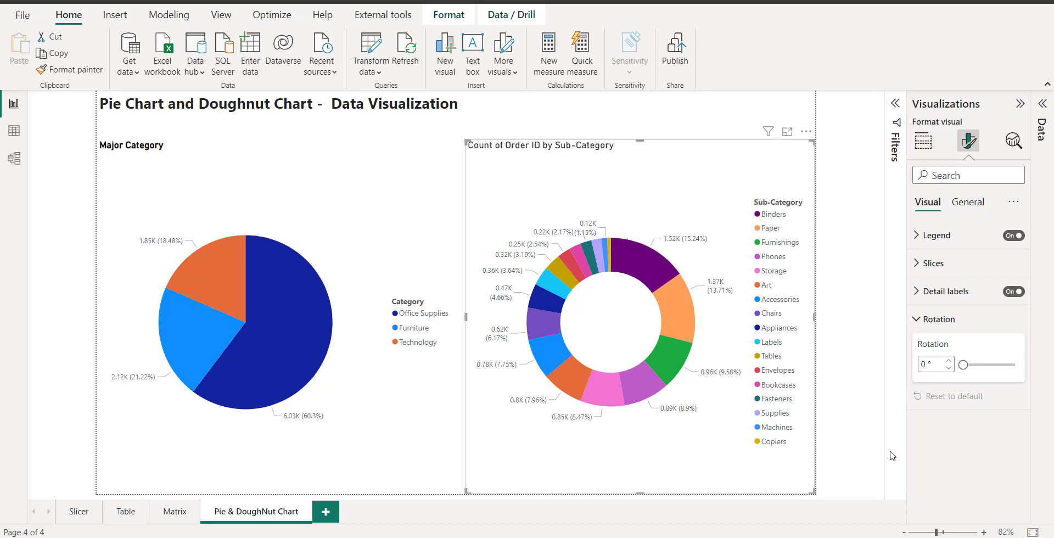